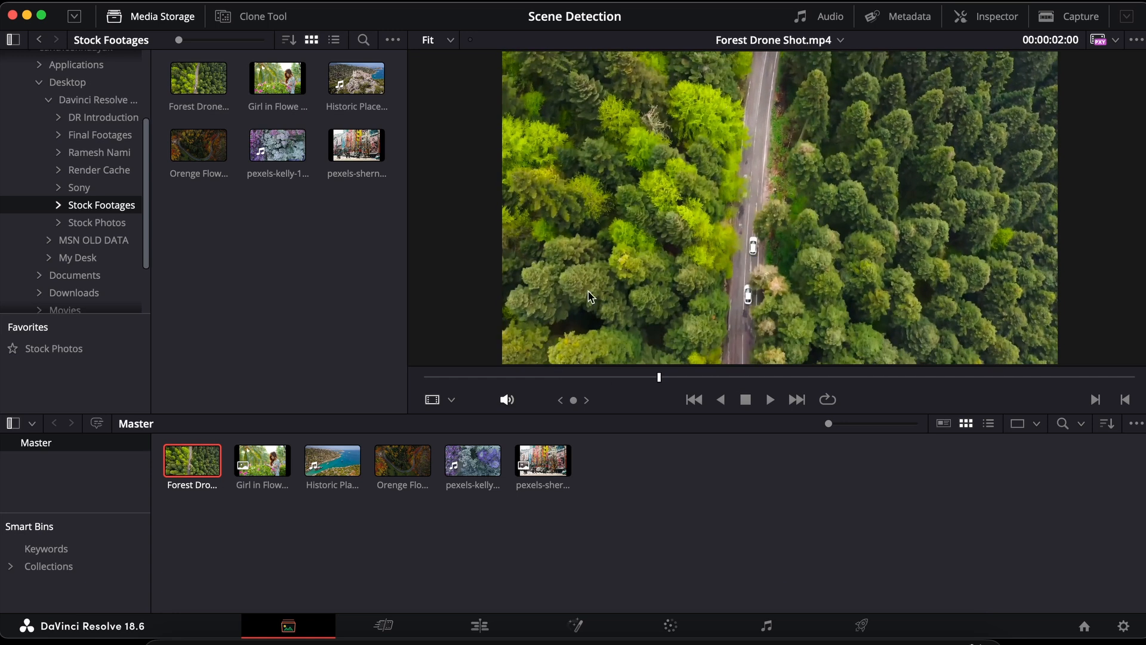
pyautogui.moveTo(660, 380); pyautogui.dragTo(1020, 373)
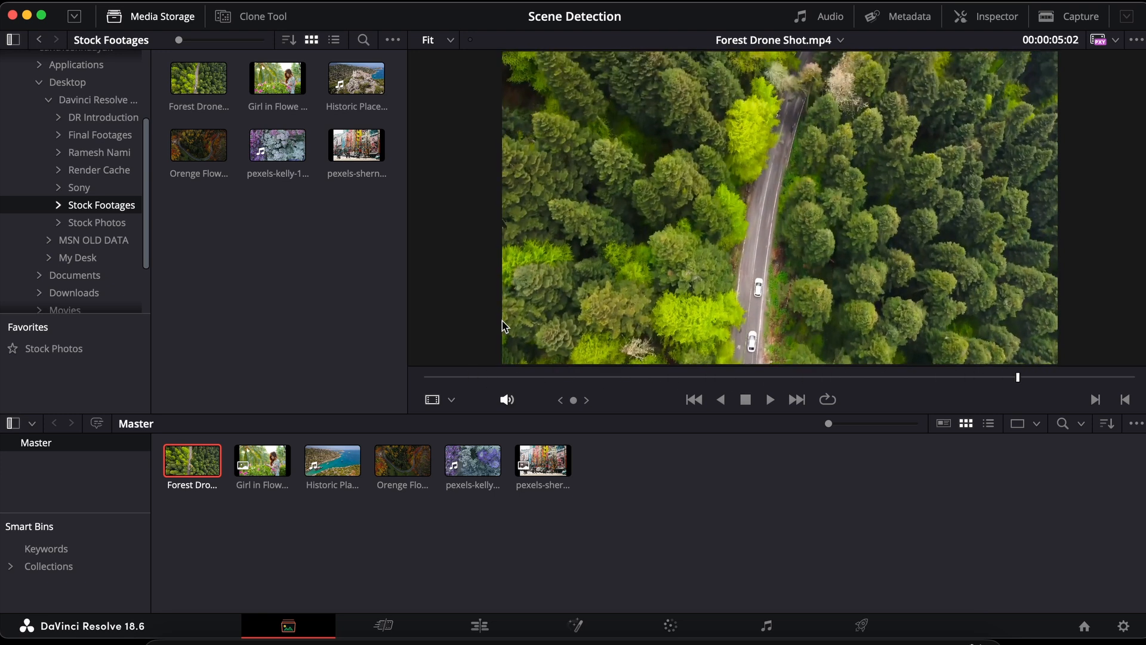
pyautogui.click(453, 400)
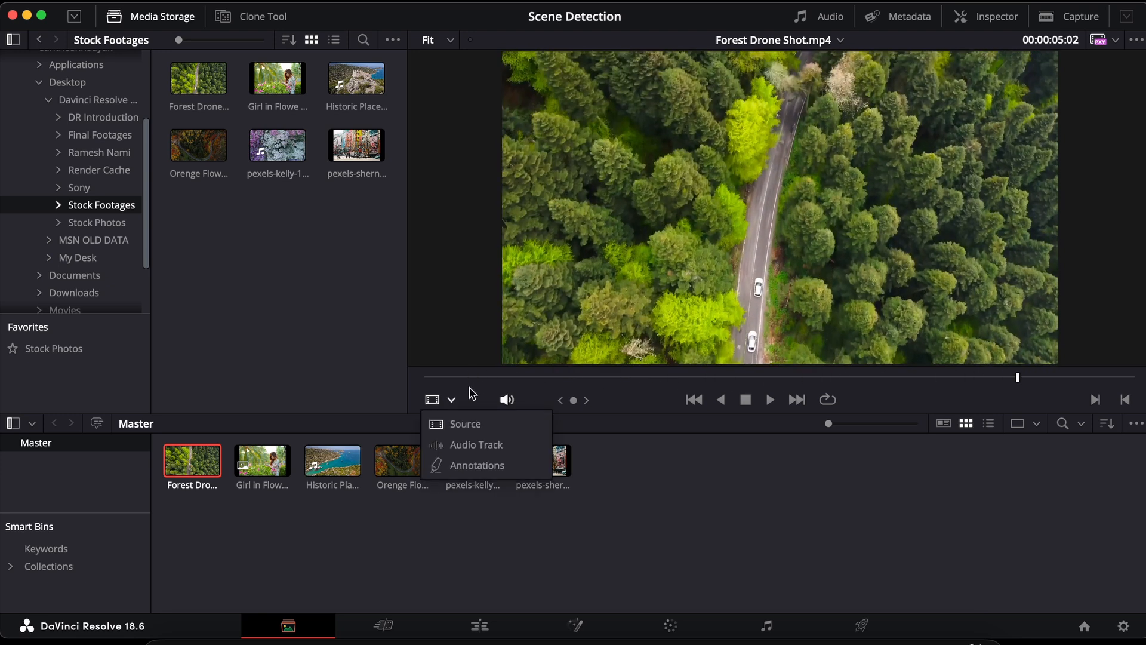
pyautogui.click(472, 394)
pyautogui.click(452, 400)
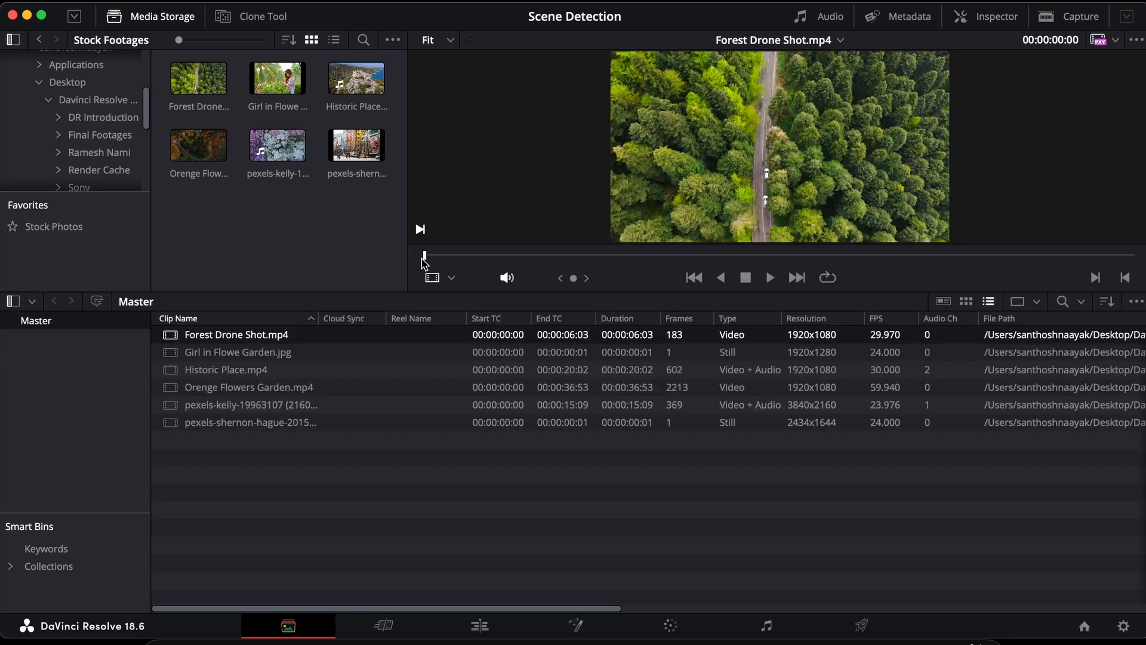
# - Switch the Forest Drone Shot.mp4 viewer to Annotations mode at 00:00:01:16 and enlarge the viewer area
pyautogui.moveTo(423, 251); pyautogui.dragTo(604, 250)
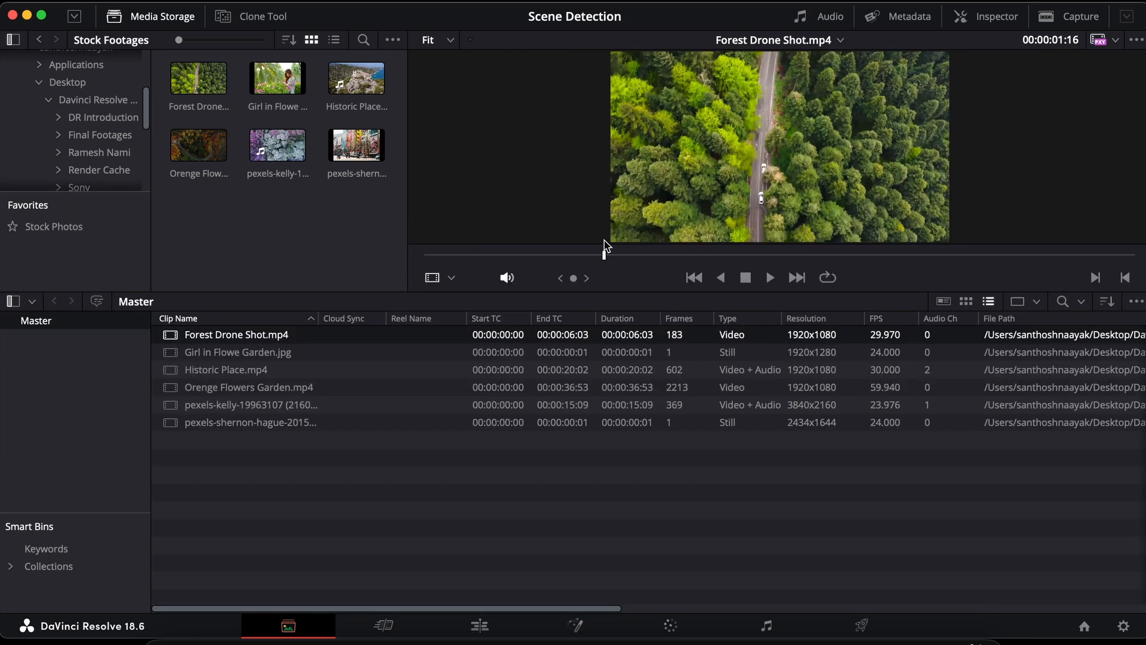
pyautogui.click(452, 278)
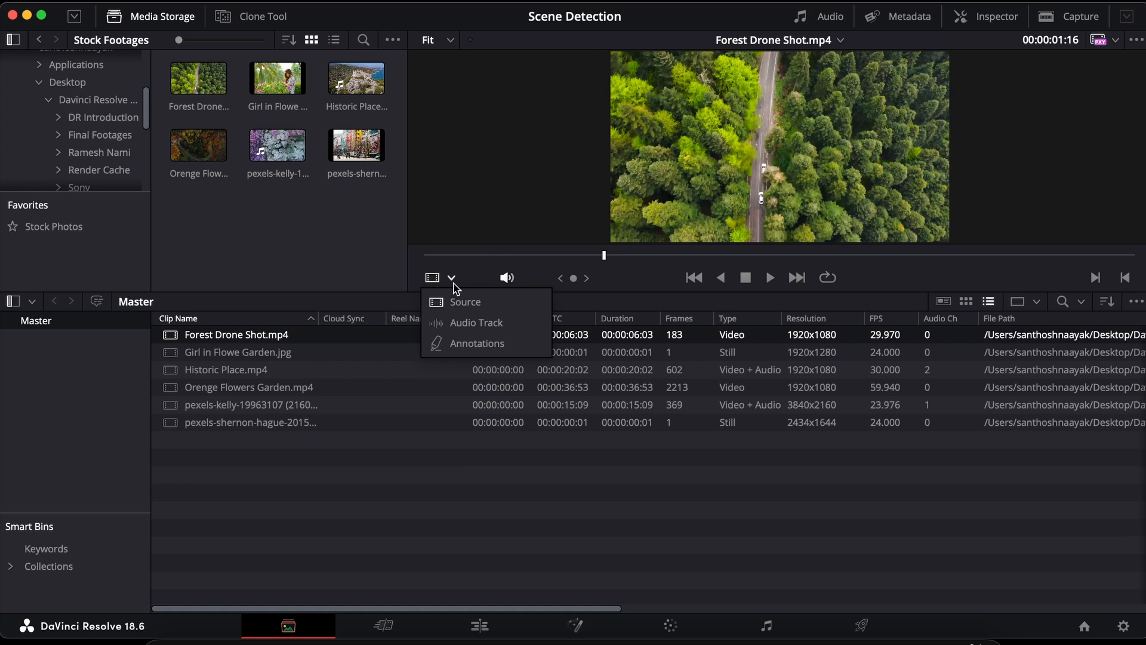
pyautogui.click(460, 344)
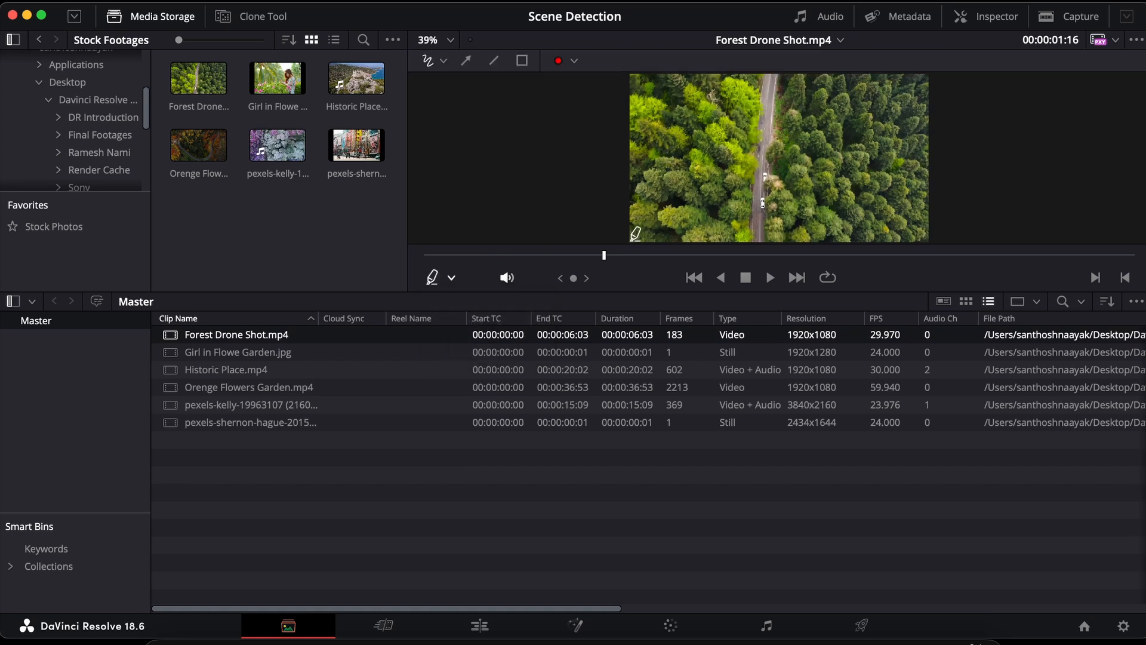
pyautogui.moveTo(643, 291); pyautogui.dragTo(626, 437)
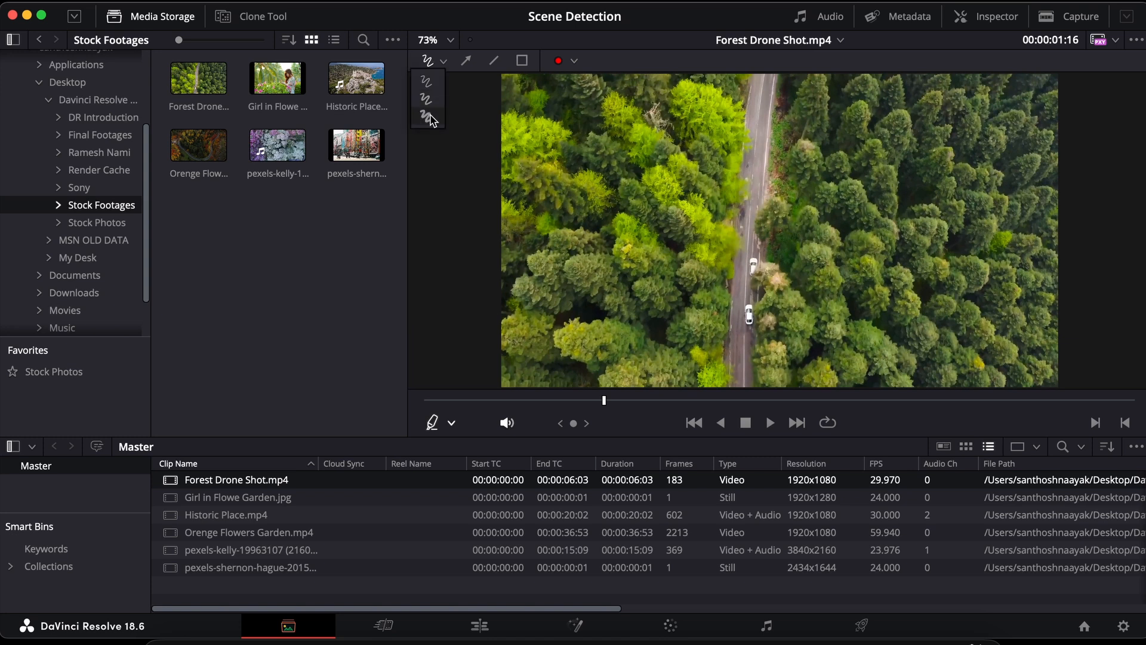
# - Try a thick red freehand stroke and a straight line annotation on the forest frame, undoing each mark
pyautogui.moveTo(656, 215)
pyautogui.mouseDown()
pyautogui.moveTo(687, 263)
pyautogui.moveTo(685, 281)
pyautogui.mouseUp()
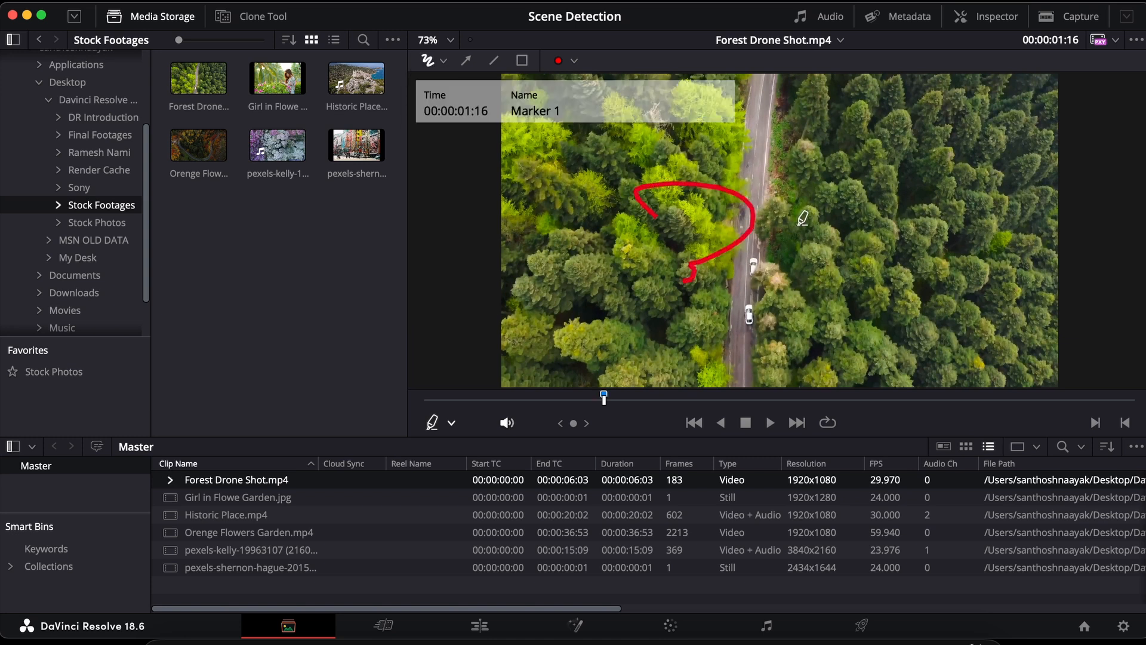
pyautogui.press('super+z')
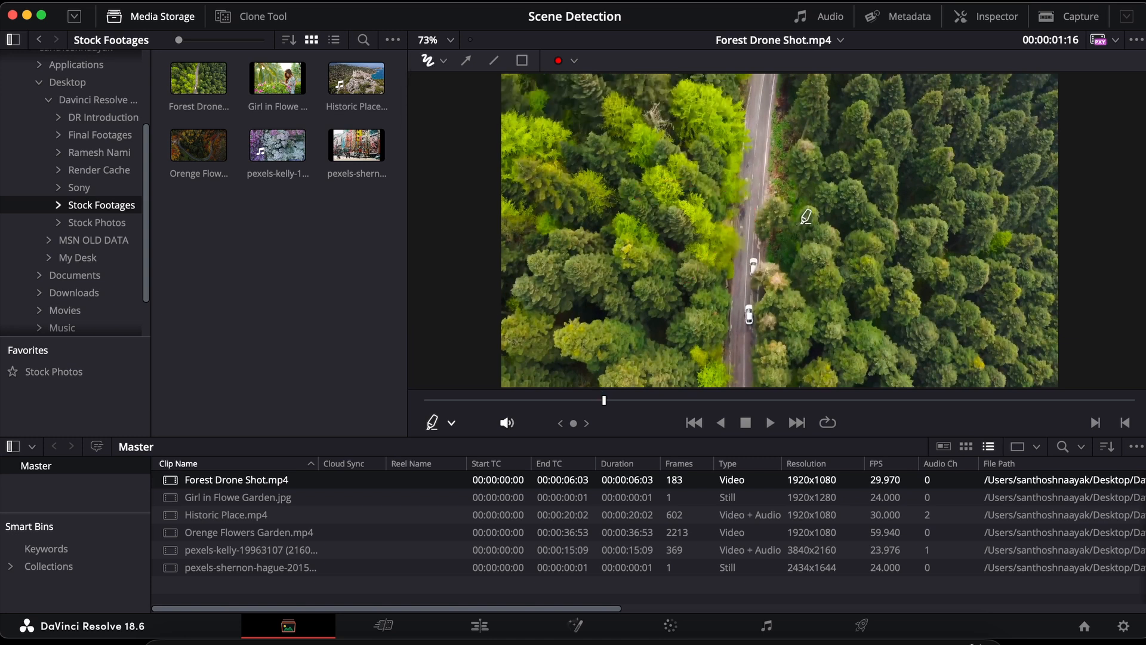
pyautogui.click(468, 63)
pyautogui.click(494, 62)
pyautogui.moveTo(606, 179)
pyautogui.mouseDown()
pyautogui.moveTo(765, 218)
pyautogui.moveTo(633, 267)
pyautogui.moveTo(636, 284)
pyautogui.mouseUp()
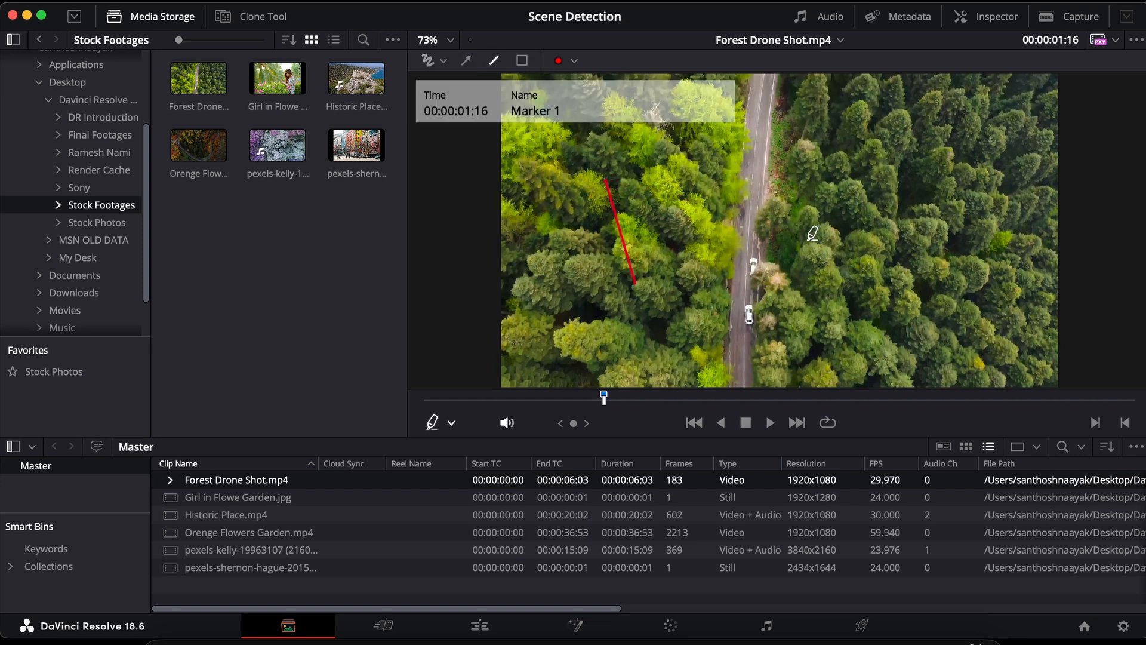
pyautogui.press('super+z')
# - Try a red rectangle annotation over the trees beside the road and undo it
pyautogui.click(522, 60)
pyautogui.moveTo(570, 123)
pyautogui.mouseDown()
pyautogui.moveTo(590, 171)
pyautogui.moveTo(700, 221)
pyautogui.mouseUp()
pyautogui.press('super+z')
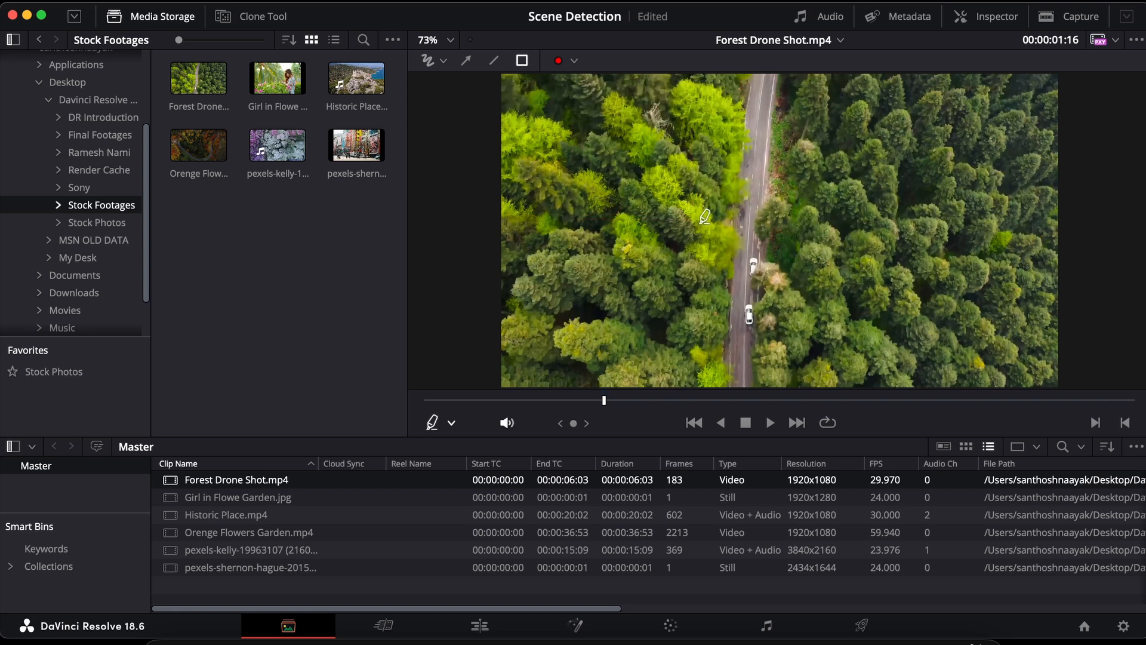
# - Check the available annotation colours and play a short part of Forest Drone Shot.mp4
pyautogui.click(574, 64)
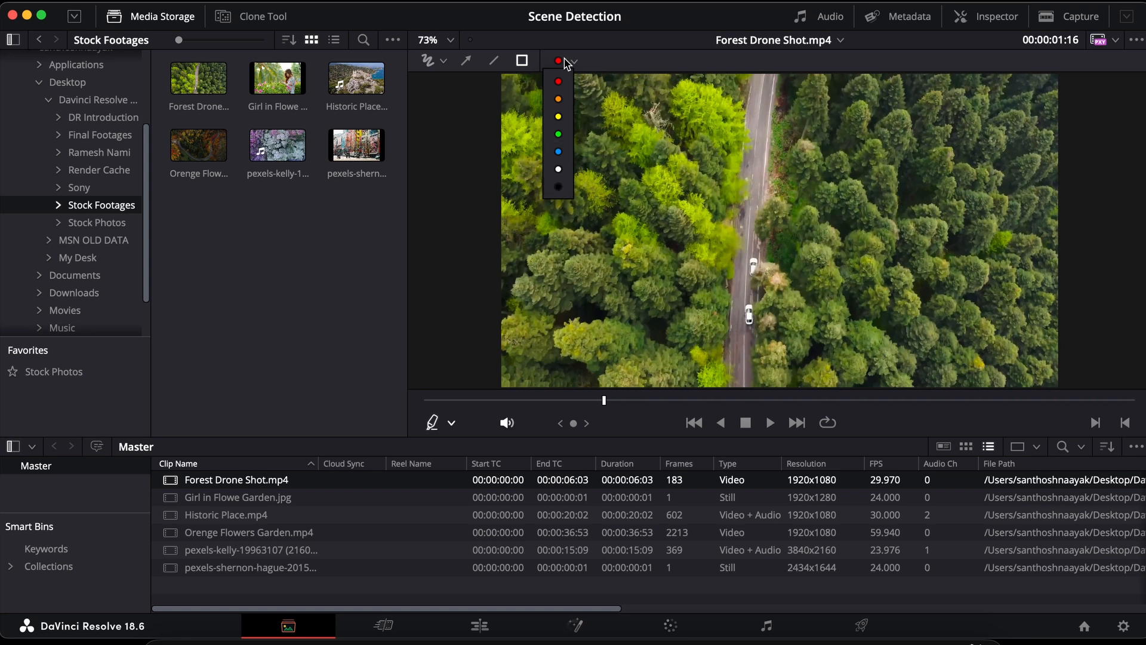
pyautogui.click(614, 154)
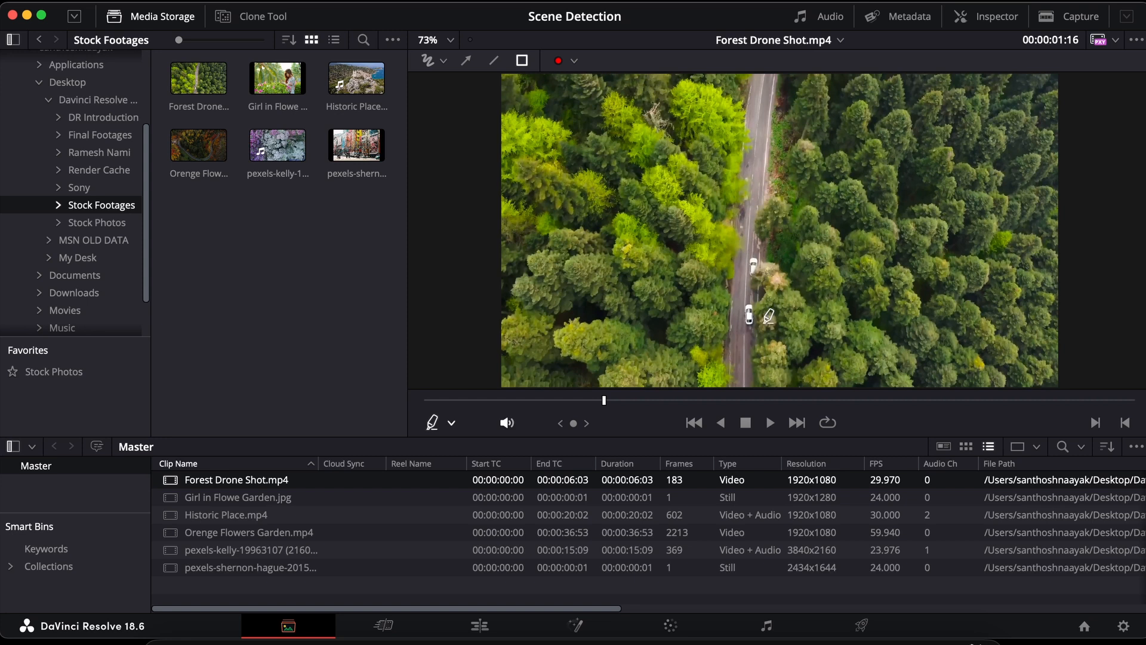
pyautogui.press('space')
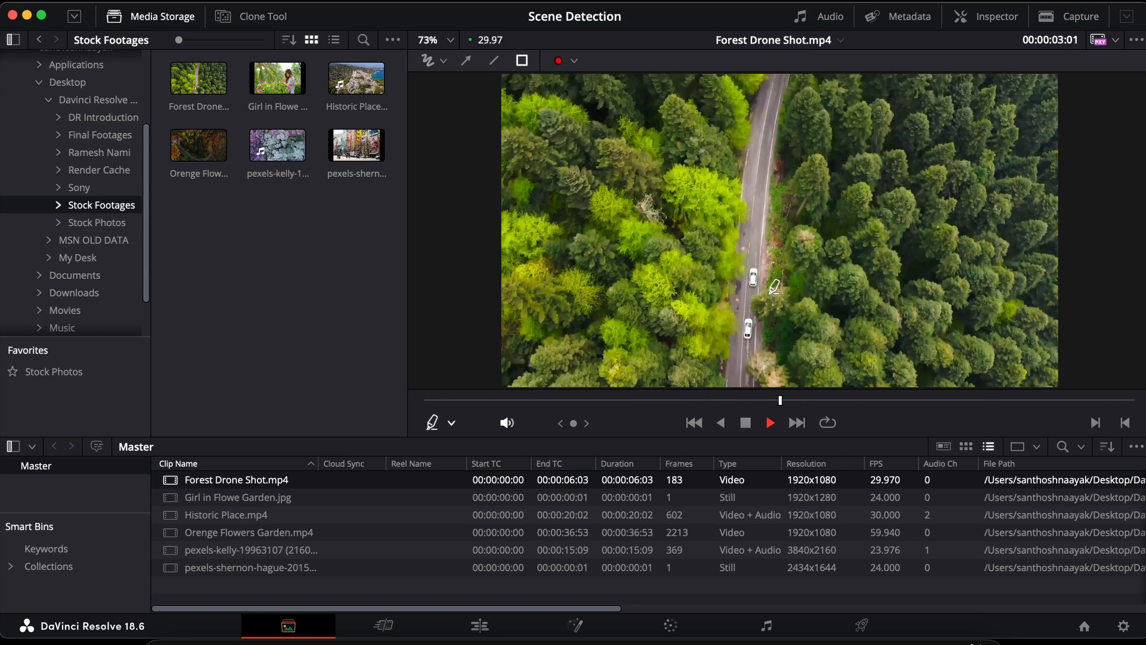
pyautogui.press('space')
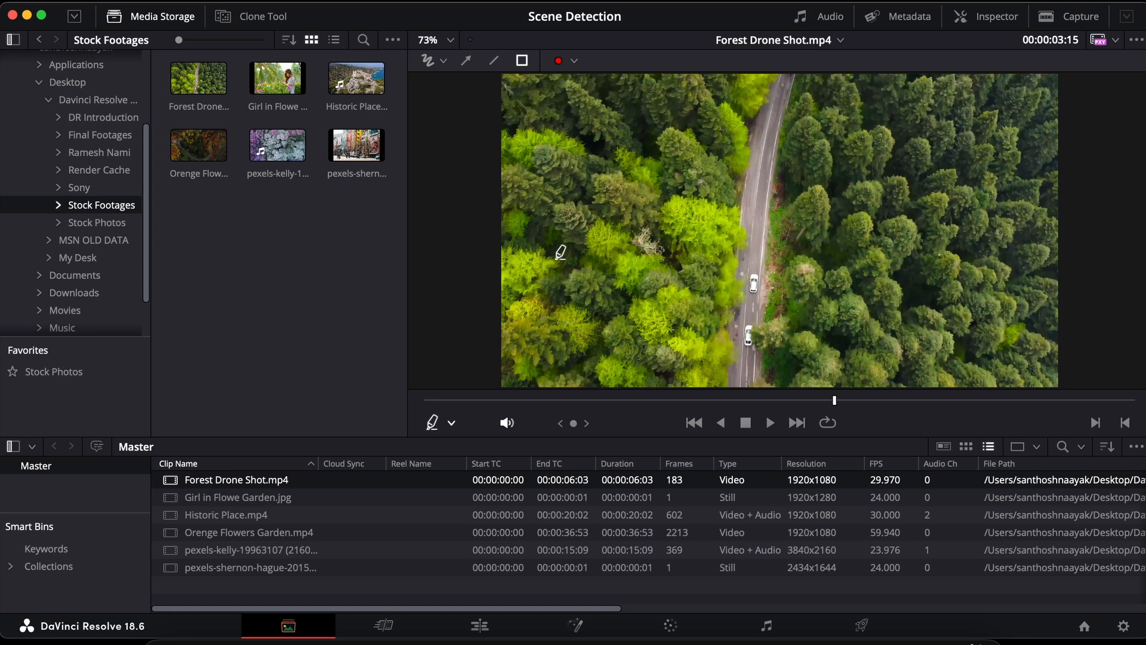
# - Load Historic Place.mp4 in the viewer, return to its first frame and switch the viewer to Annotations mode
pyautogui.click(250, 517)
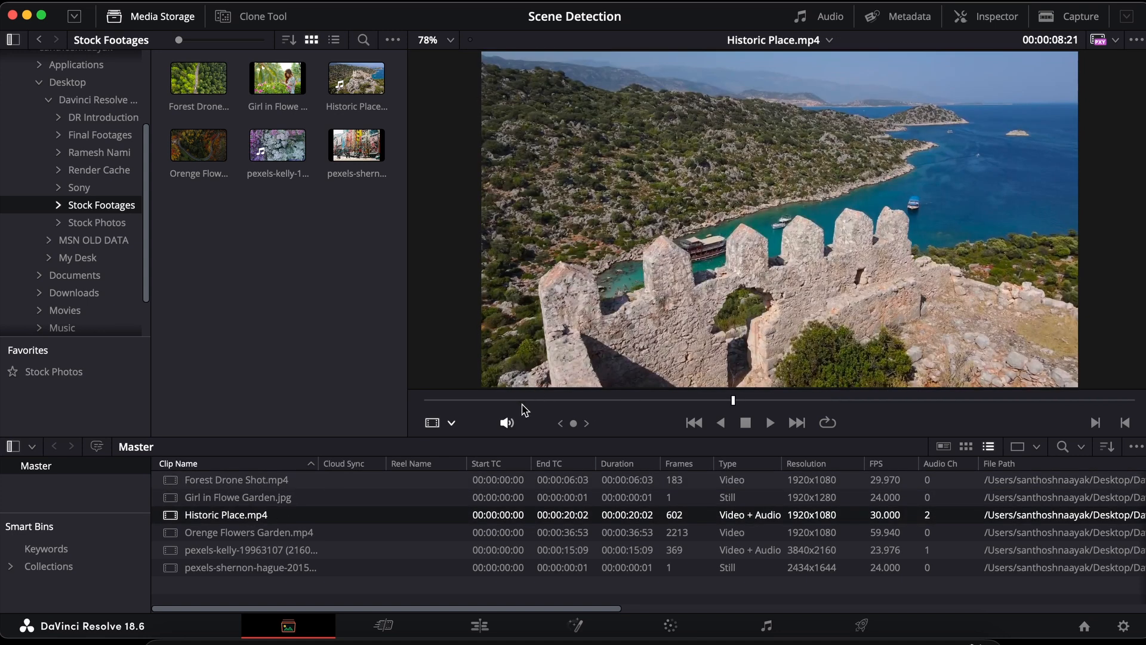
pyautogui.moveTo(524, 409); pyautogui.dragTo(412, 413)
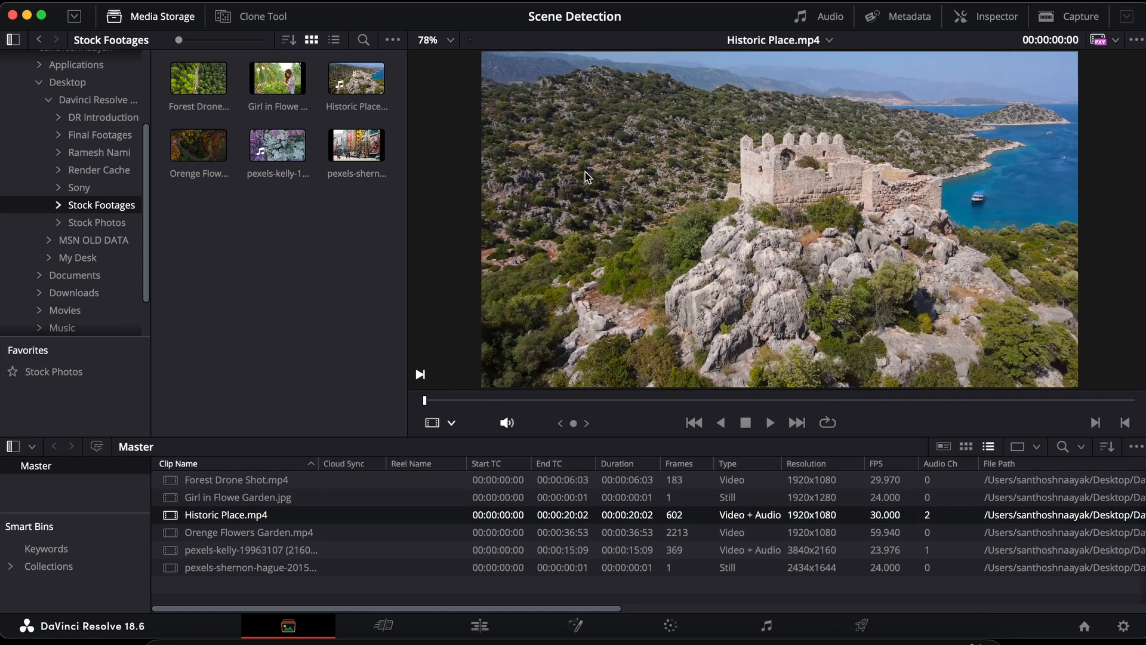
pyautogui.click(453, 423)
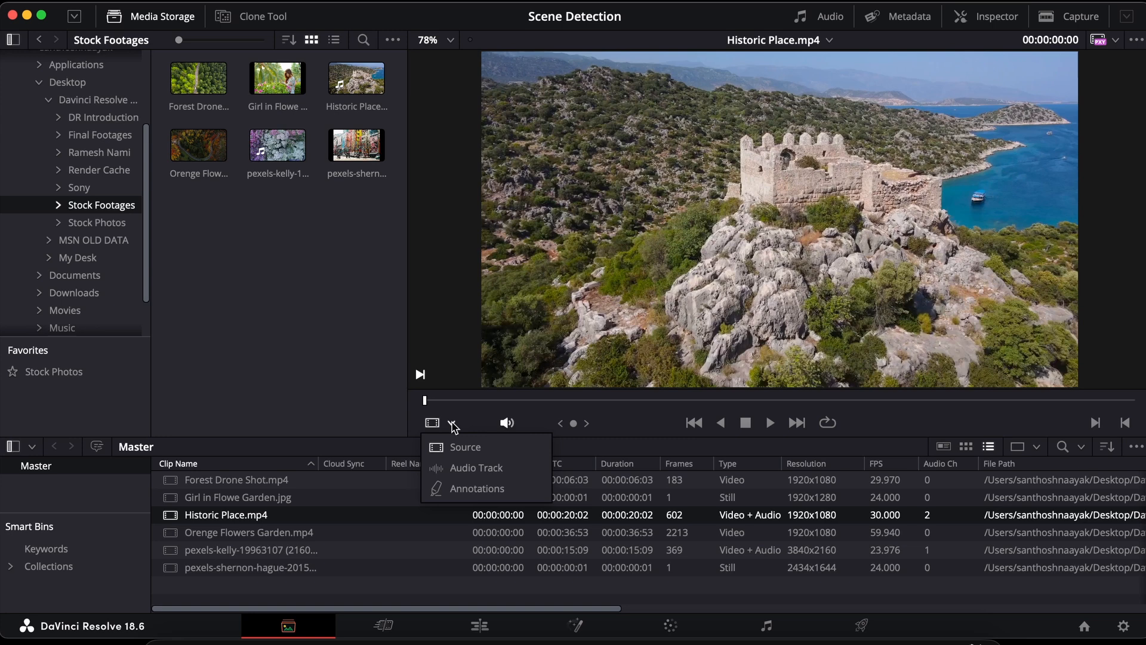
pyautogui.click(473, 485)
pyautogui.moveTo(429, 404)
pyautogui.mouseDown()
pyautogui.moveTo(1087, 398)
pyautogui.moveTo(422, 412)
pyautogui.mouseUp()
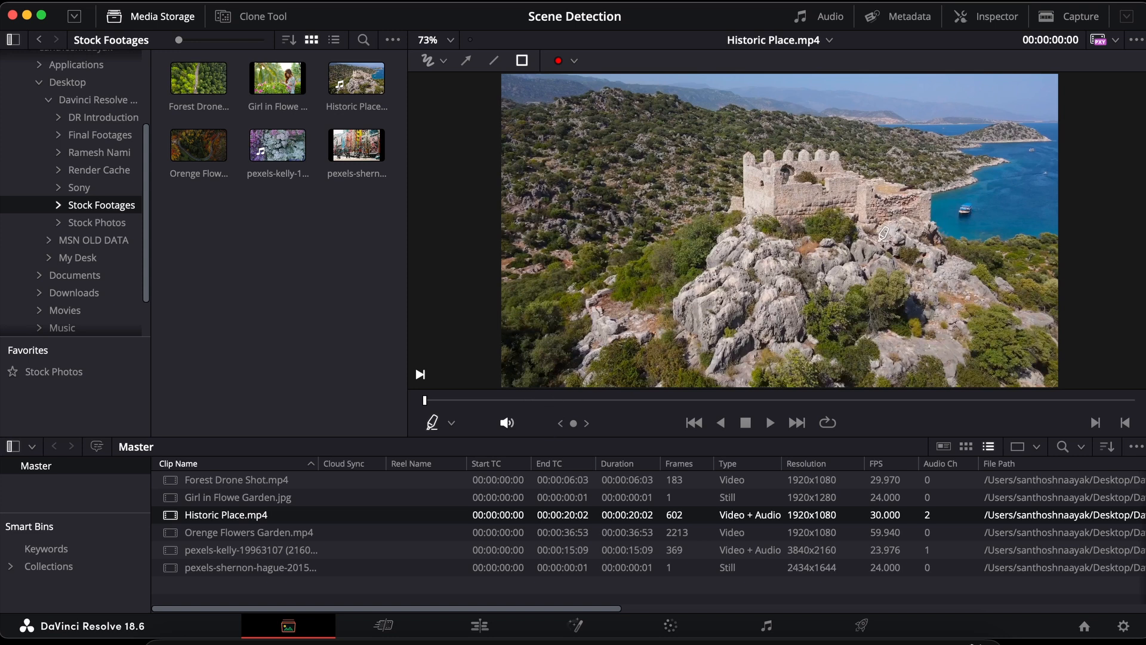
# - Draw a freehand outline around the fort at 00:00:02:24 using the thickest red brush
pyautogui.click(443, 62)
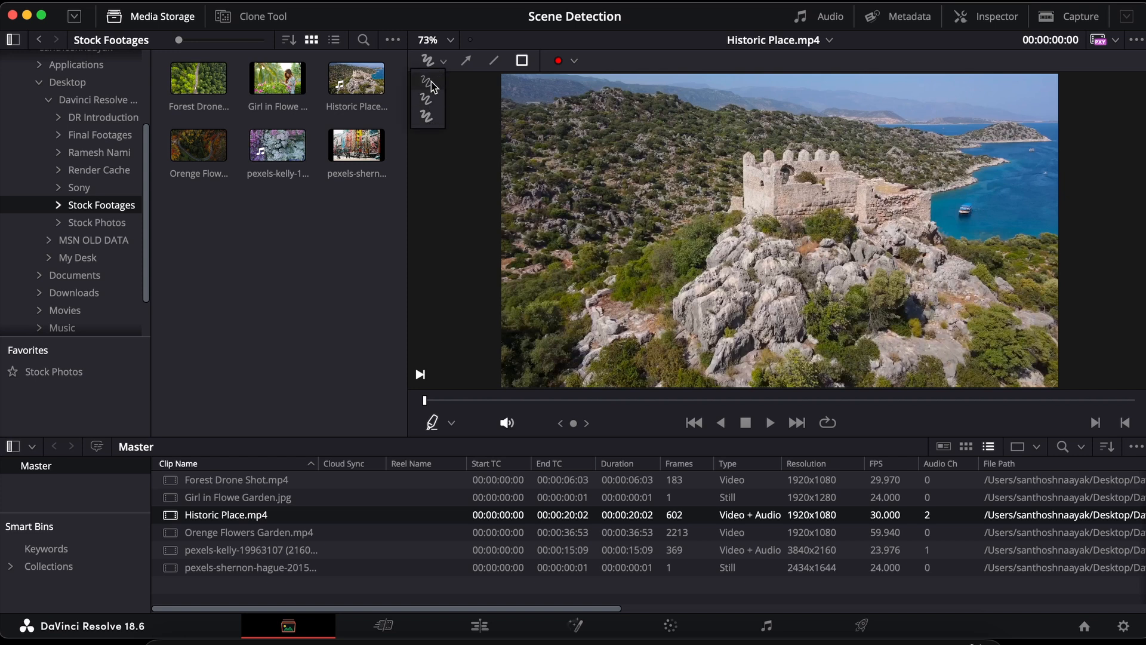
pyautogui.click(429, 115)
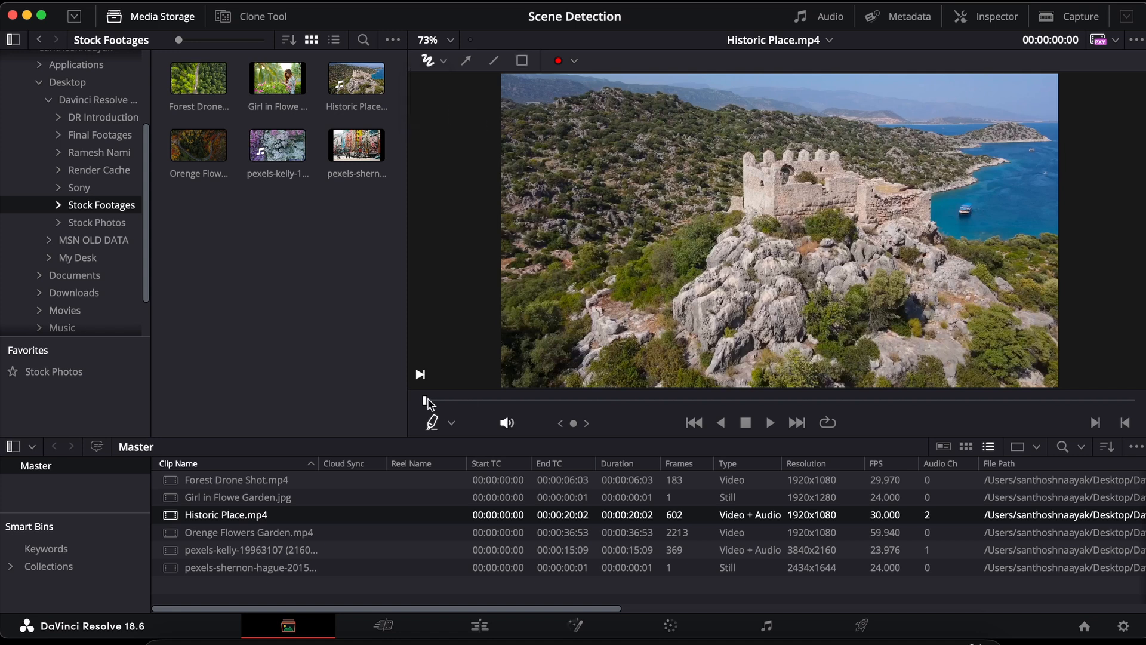
pyautogui.moveTo(427, 404); pyautogui.dragTo(523, 400)
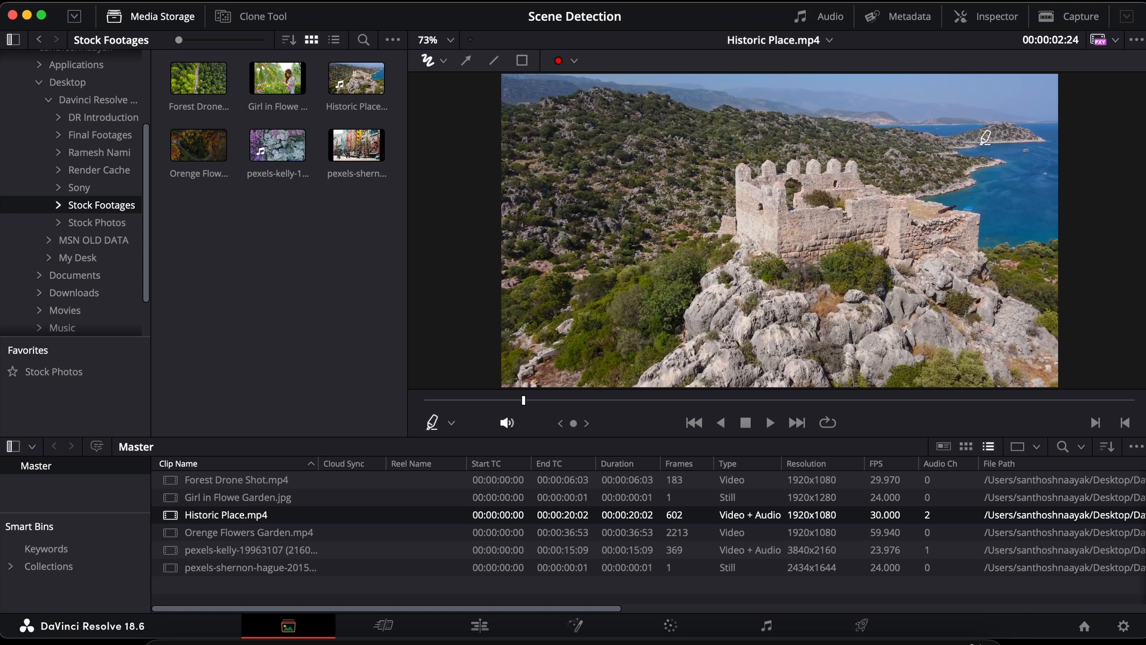
pyautogui.moveTo(981, 145)
pyautogui.mouseDown()
pyautogui.moveTo(762, 144)
pyautogui.moveTo(698, 158)
pyautogui.moveTo(722, 269)
pyautogui.moveTo(898, 279)
pyautogui.moveTo(988, 274)
pyautogui.moveTo(980, 153)
pyautogui.mouseUp()
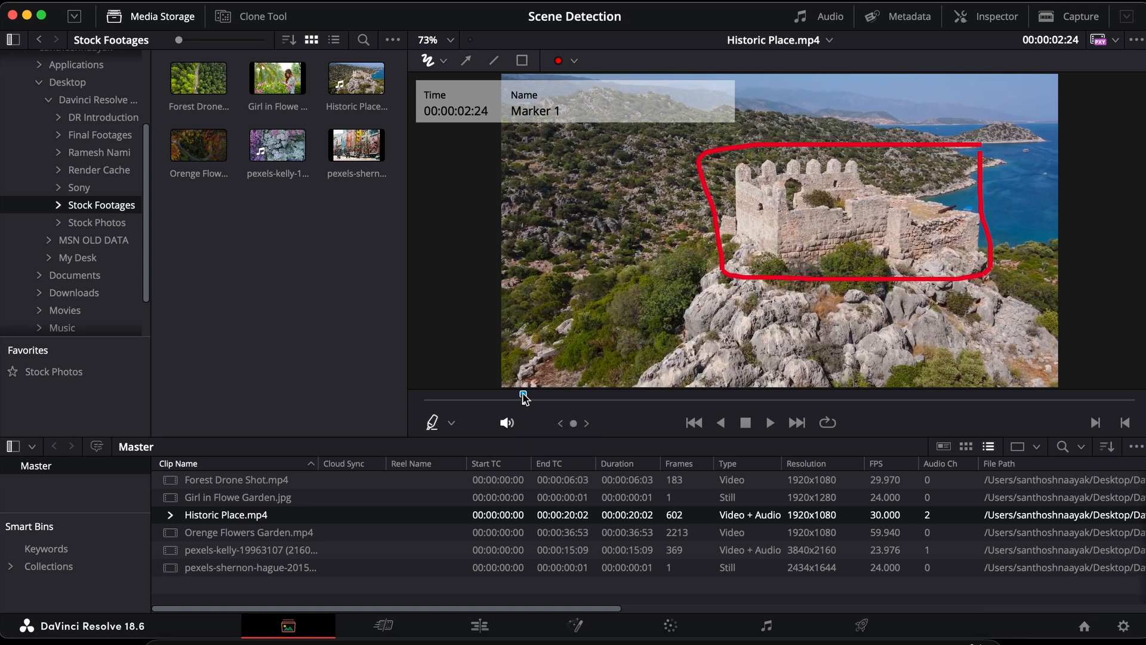
# - Rename the fort annotation's marker to "Fort Entry" and give it the note "Add some Music"
pyautogui.doubleClick(523, 395)
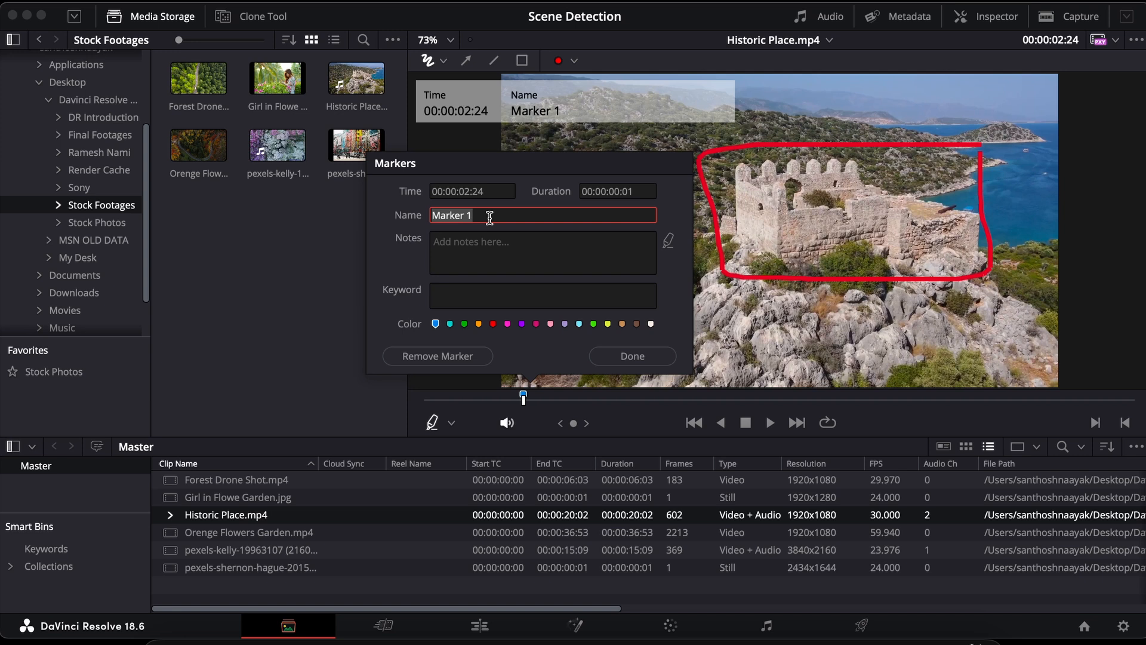
pyautogui.press('BackSpace')
pyautogui.write('Fort Entry')
pyautogui.click(458, 247)
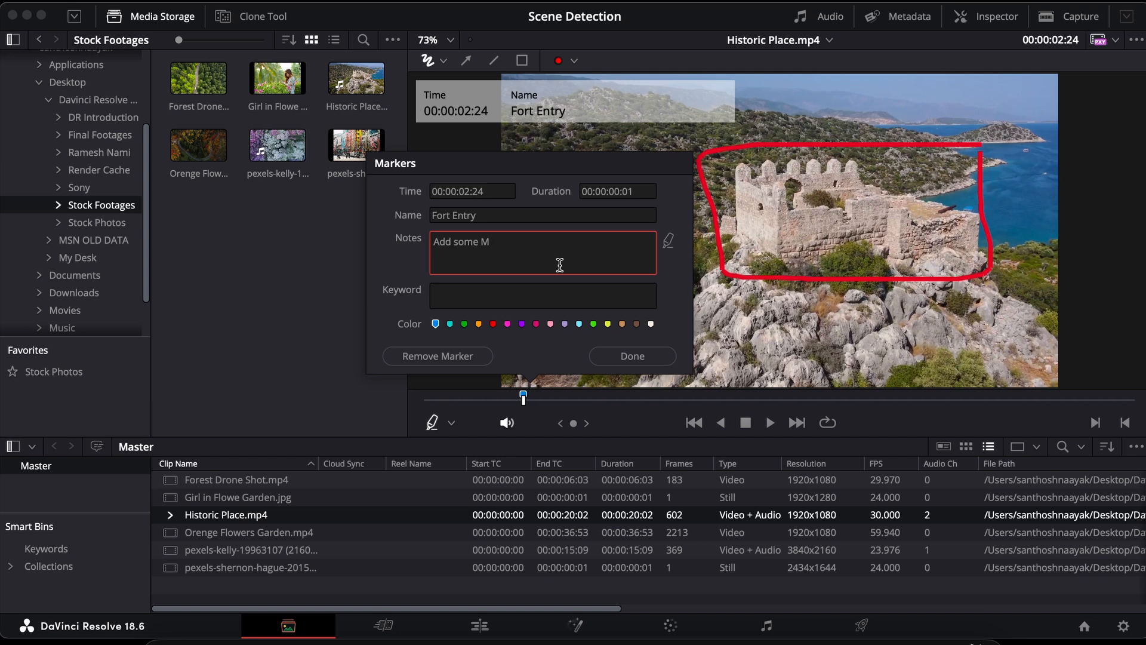
pyautogui.write('usic')
pyautogui.press('Tab')
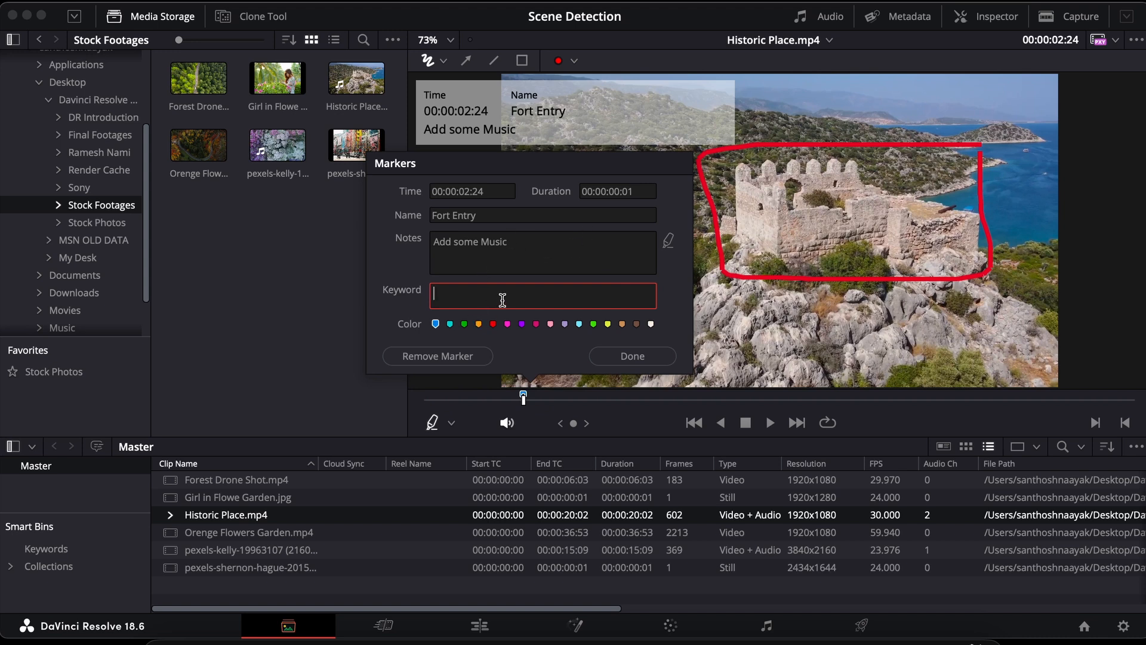
# - Assign the keyword Music and the colour red to the Fort Entry marker and finish editing it
pyautogui.write('mus')
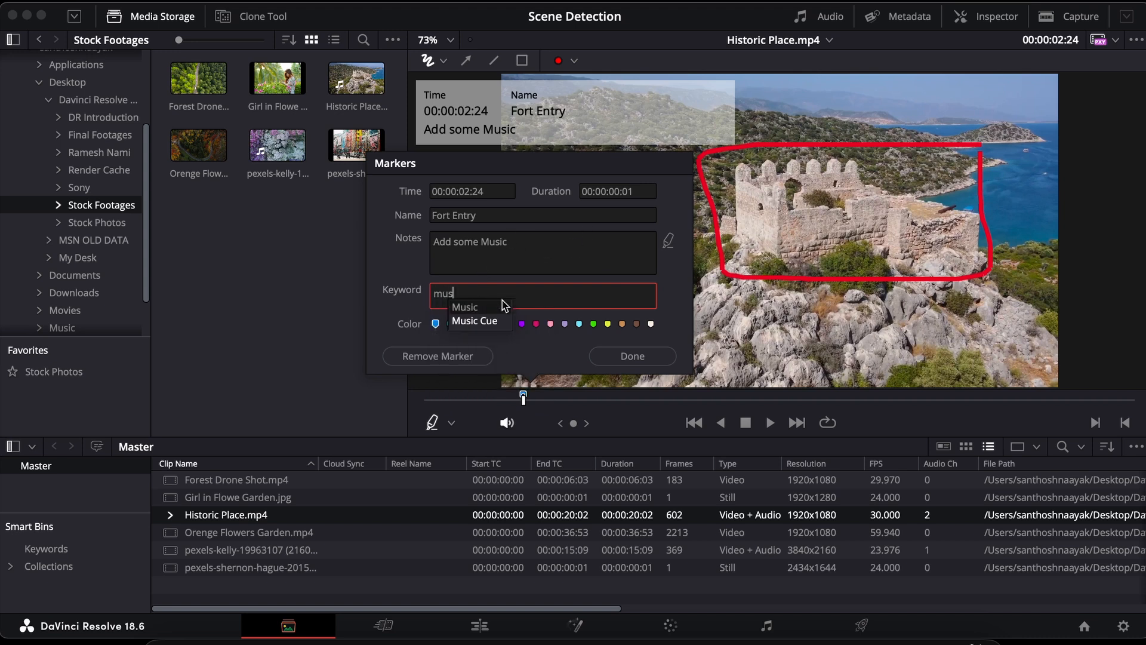
pyautogui.click(486, 308)
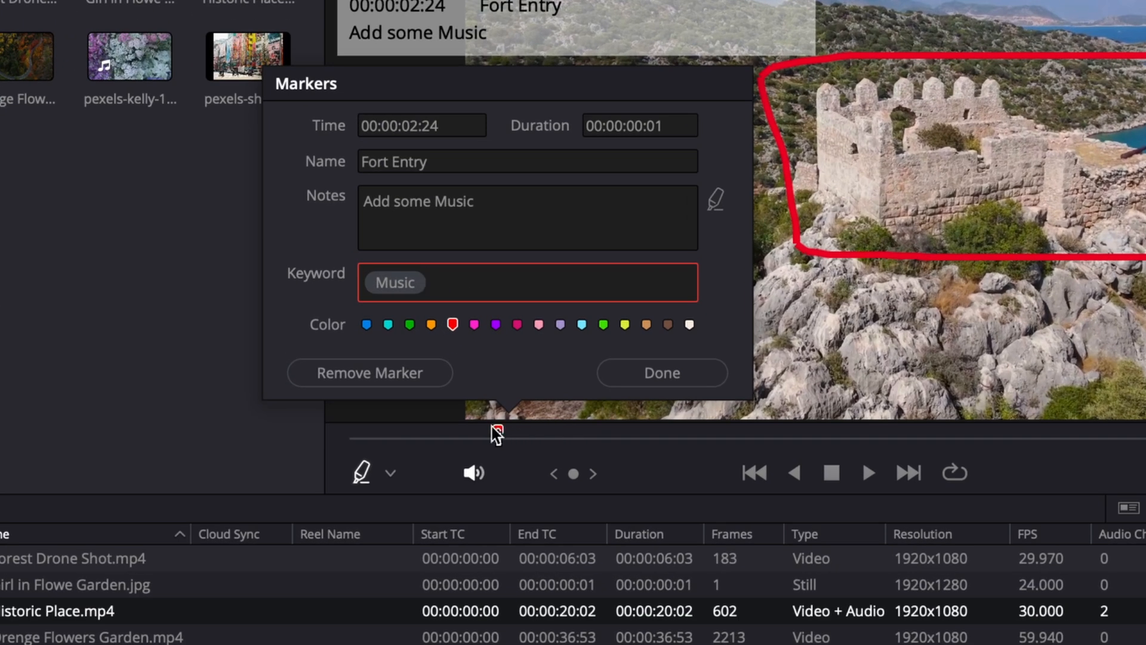
pyautogui.click(680, 370)
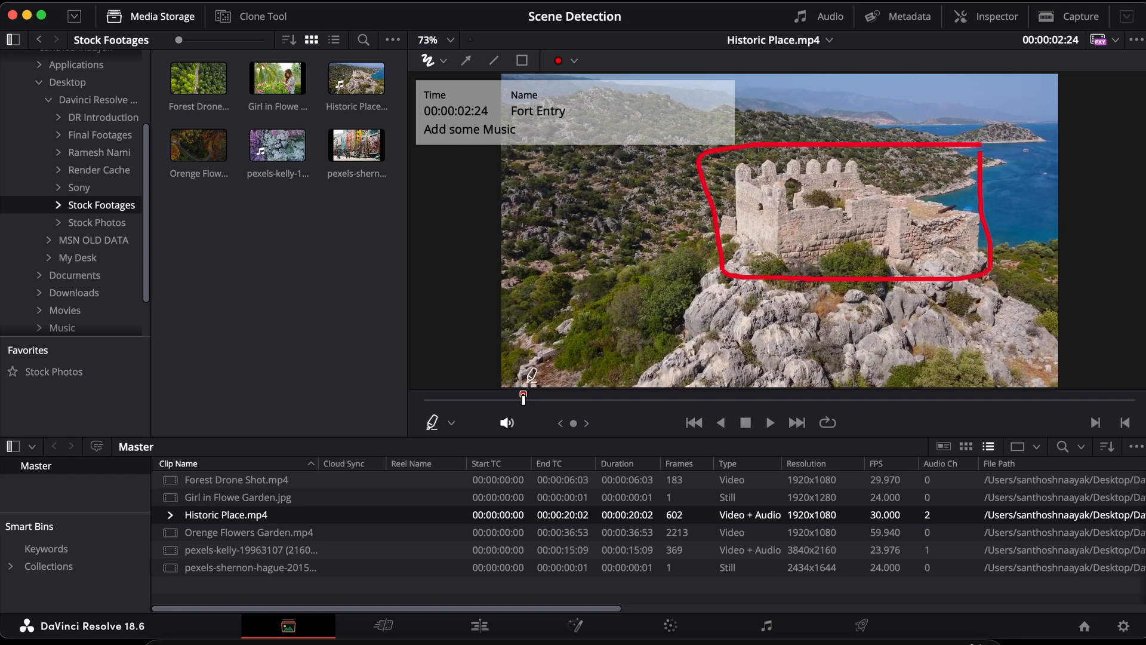
# - Extend the Fort Entry marker from a single frame to a range of about 00:00:01:27
pyautogui.moveTo(524, 398)
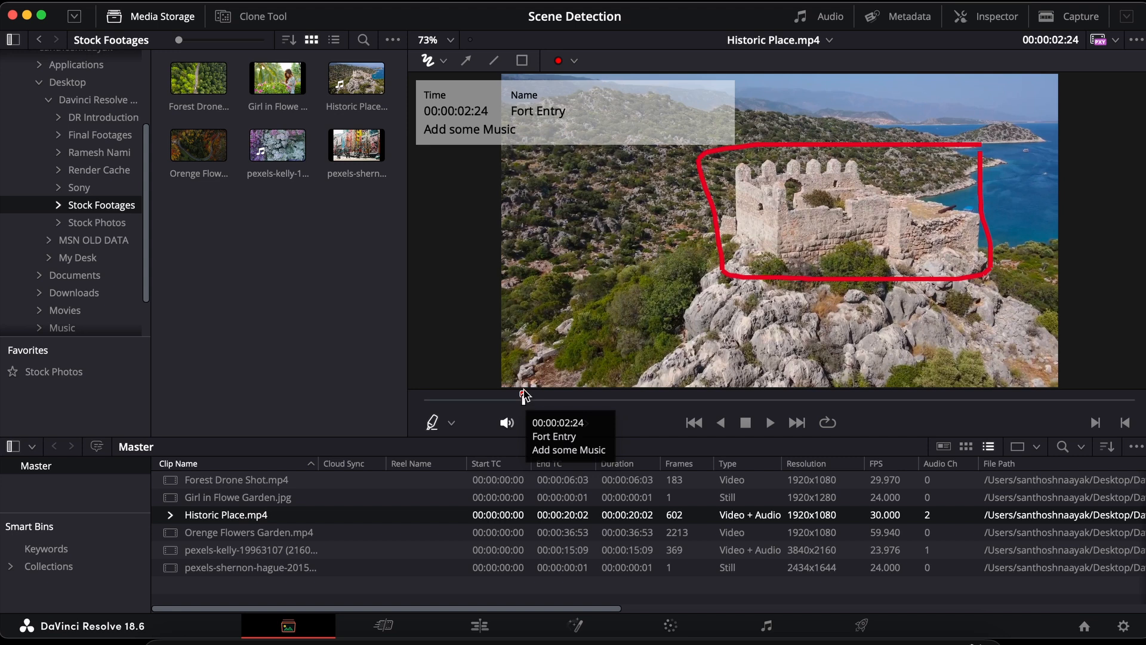
pyautogui.moveTo(523, 398)
pyautogui.mouseDown()
pyautogui.moveTo(509, 401)
pyautogui.moveTo(542, 395)
pyautogui.mouseUp()
pyautogui.moveTo(523, 395)
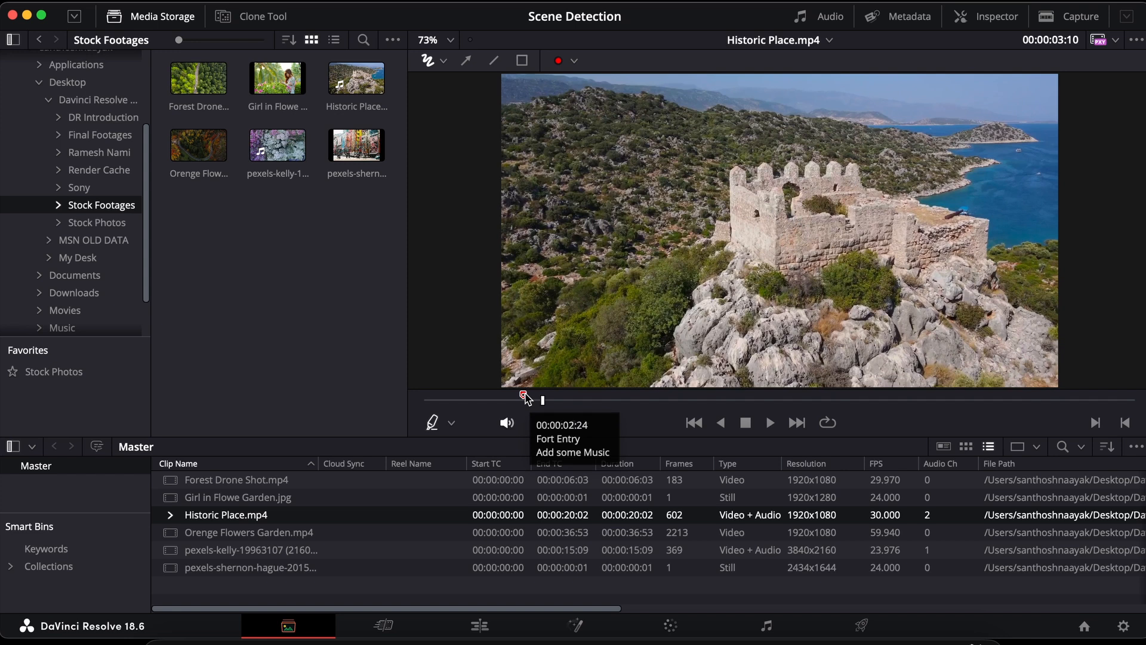
pyautogui.moveTo(525, 394); pyautogui.dragTo(591, 397)
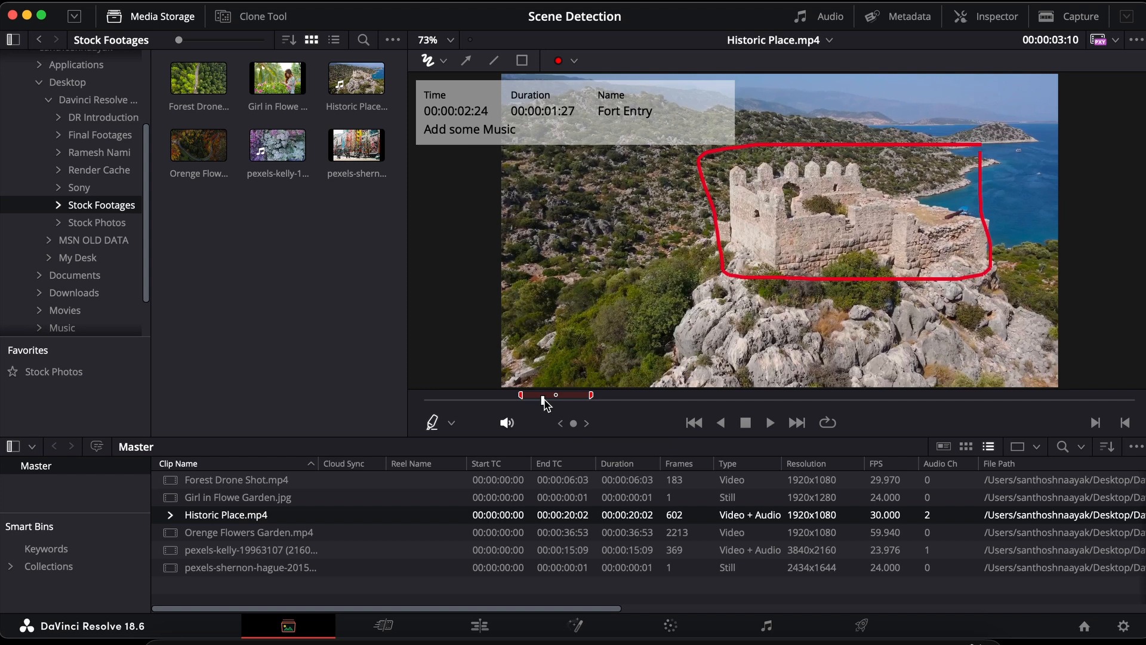
# - Scrub Historic Place.mp4 from before the Fort Entry range to past its end to check when the annotation is displayed
pyautogui.moveTo(545, 403); pyautogui.dragTo(457, 405)
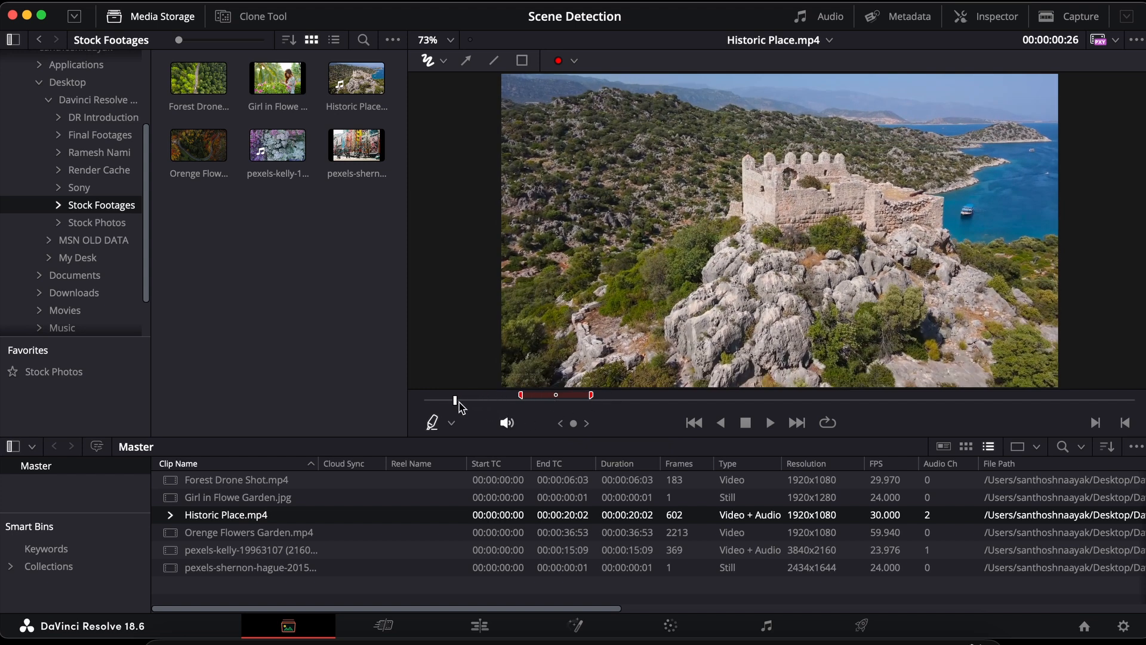
pyautogui.moveTo(455, 404)
pyautogui.mouseDown()
pyautogui.moveTo(606, 396)
pyautogui.moveTo(526, 396)
pyautogui.moveTo(578, 399)
pyautogui.mouseUp()
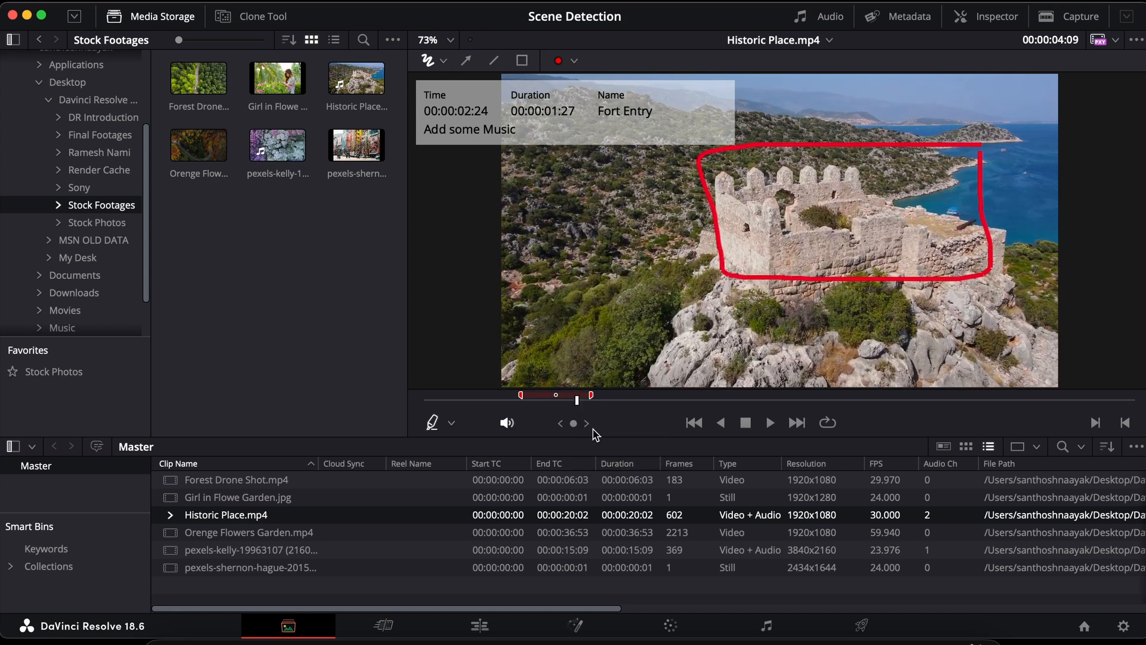
pyautogui.moveTo(581, 403); pyautogui.dragTo(720, 400)
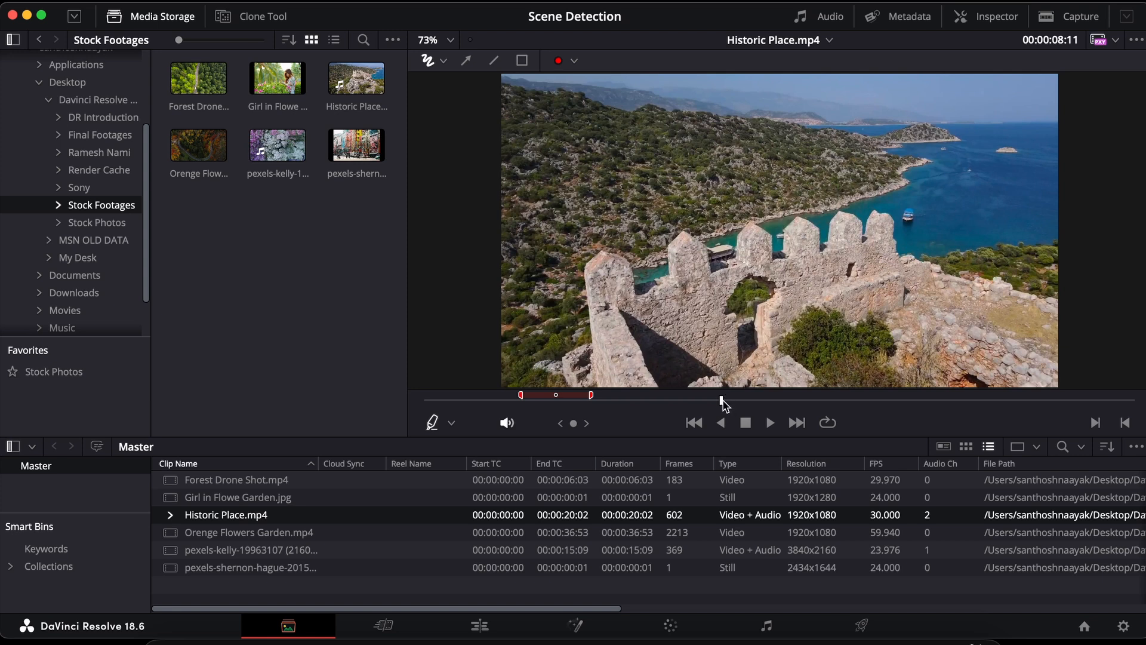
# - Draw a red arrow across the hillside above the fort at 00:00:08:11 and name its marker "Title"
pyautogui.click(467, 61)
pyautogui.moveTo(589, 118)
pyautogui.mouseDown()
pyautogui.moveTo(679, 190)
pyautogui.moveTo(714, 198)
pyautogui.mouseUp()
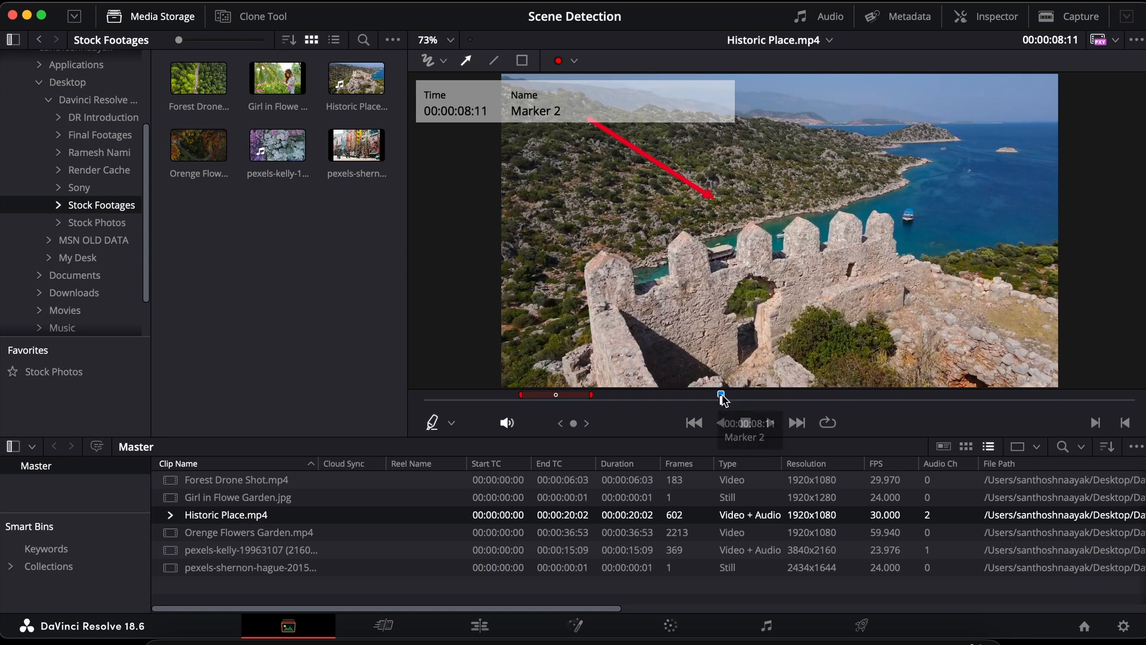
pyautogui.doubleClick(722, 395)
pyautogui.write('T')
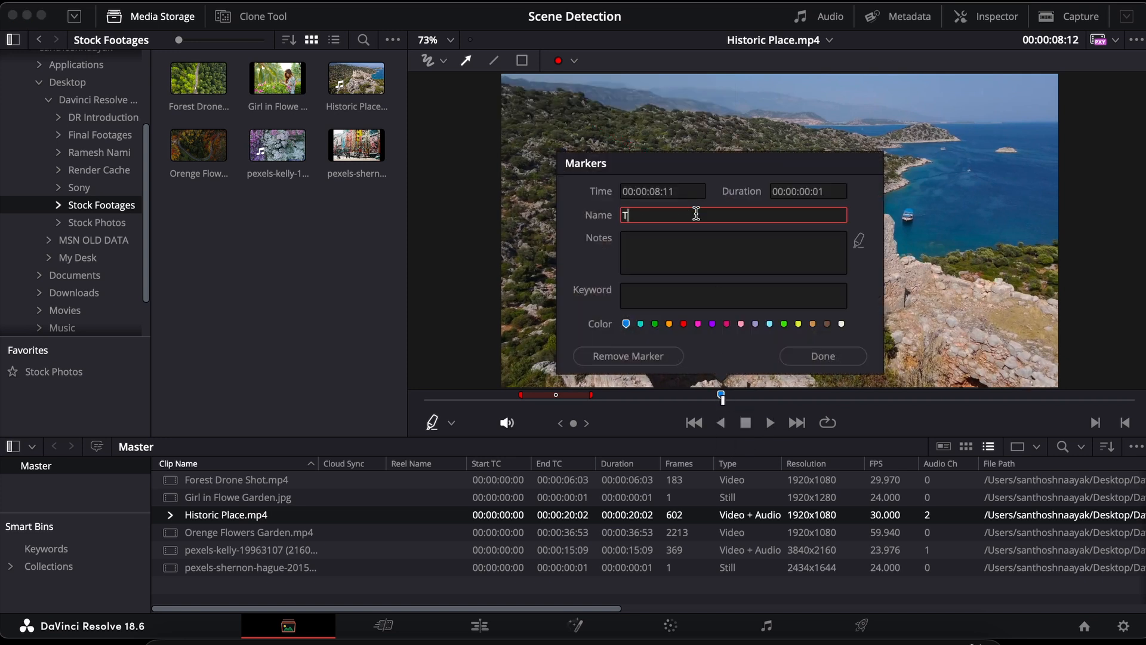
pyautogui.write('itle')
# - Give the Title marker the note "Add Title in Impact font with drop shadow"
pyautogui.click(682, 253)
pyautogui.write('Add Title in')
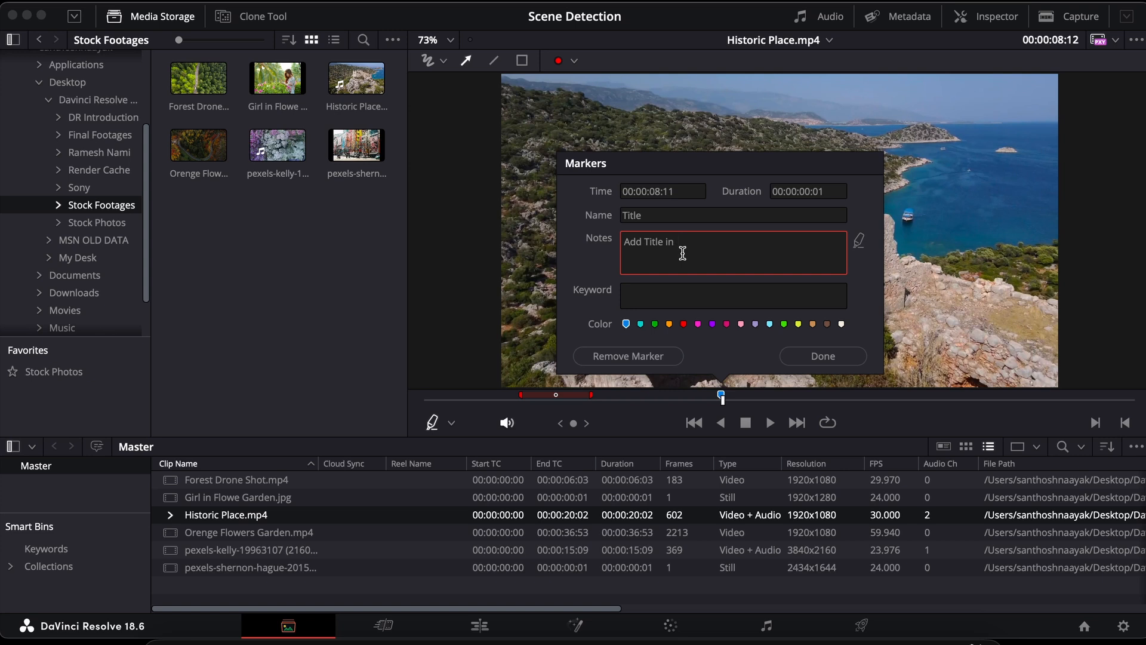
pyautogui.write(' Impact font wi')
pyautogui.press('BackSpace')
pyautogui.press('BackSpace')
pyautogui.write('adow')
# - Assign the keyword Exterior and the colour green to the Title marker and finish editing it
pyautogui.press('Tab')
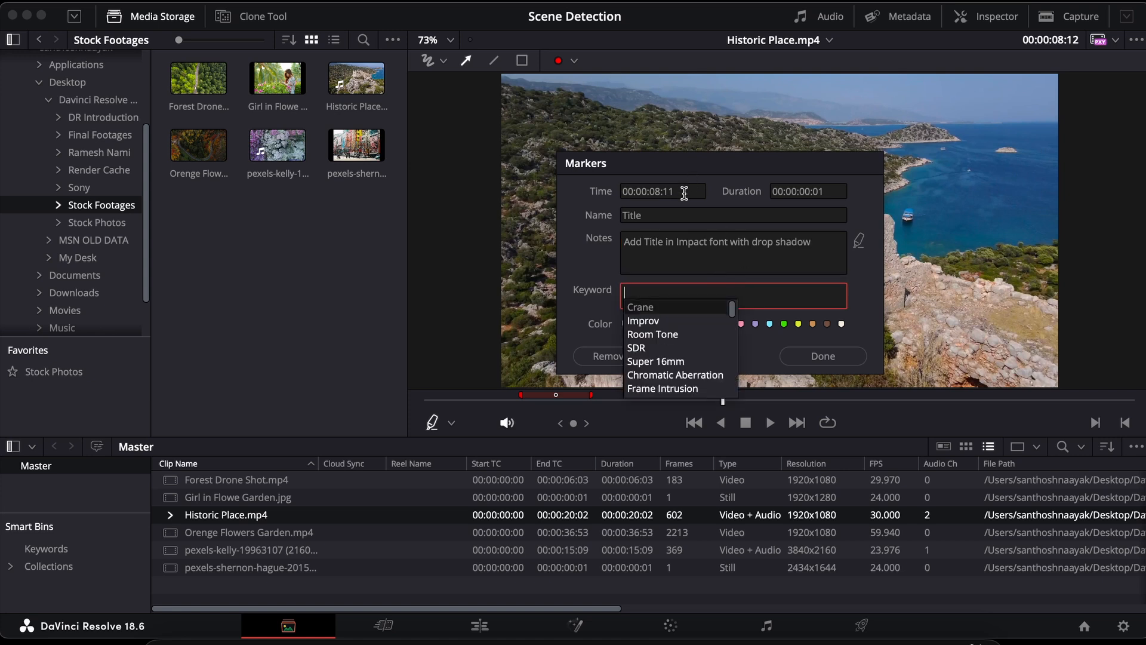
pyautogui.scroll(-10, 697, 357)
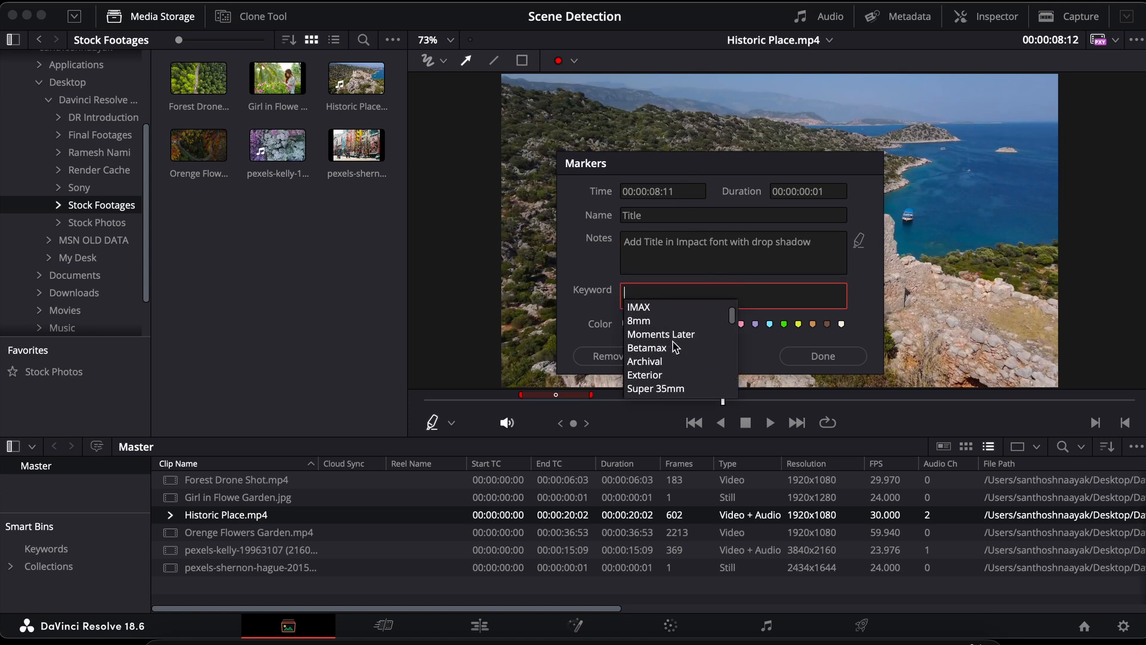
pyautogui.click(657, 376)
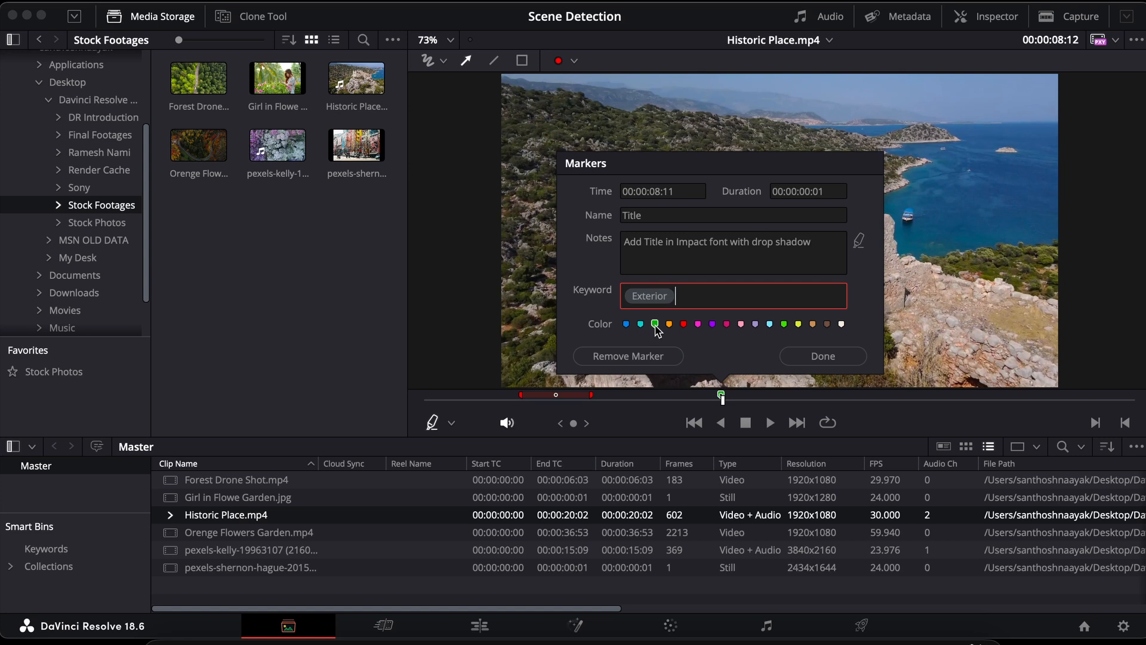
pyautogui.click(824, 356)
# - Extend the Title marker from a single frame to a range of about 00:00:03:04
pyautogui.moveTo(723, 397)
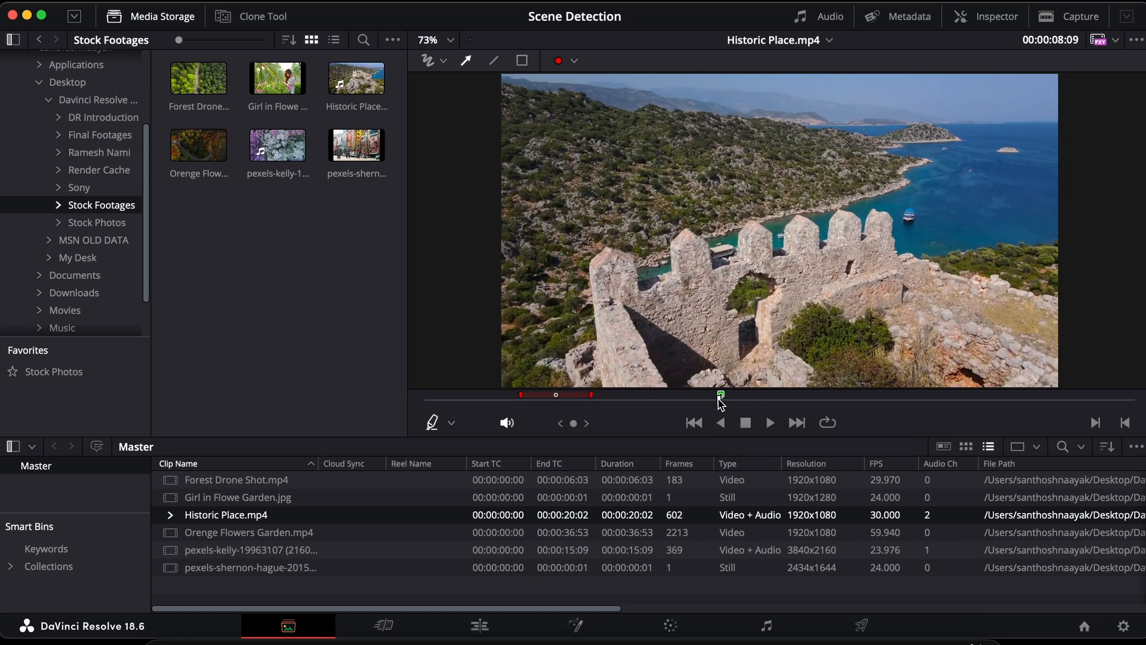
pyautogui.click(721, 397)
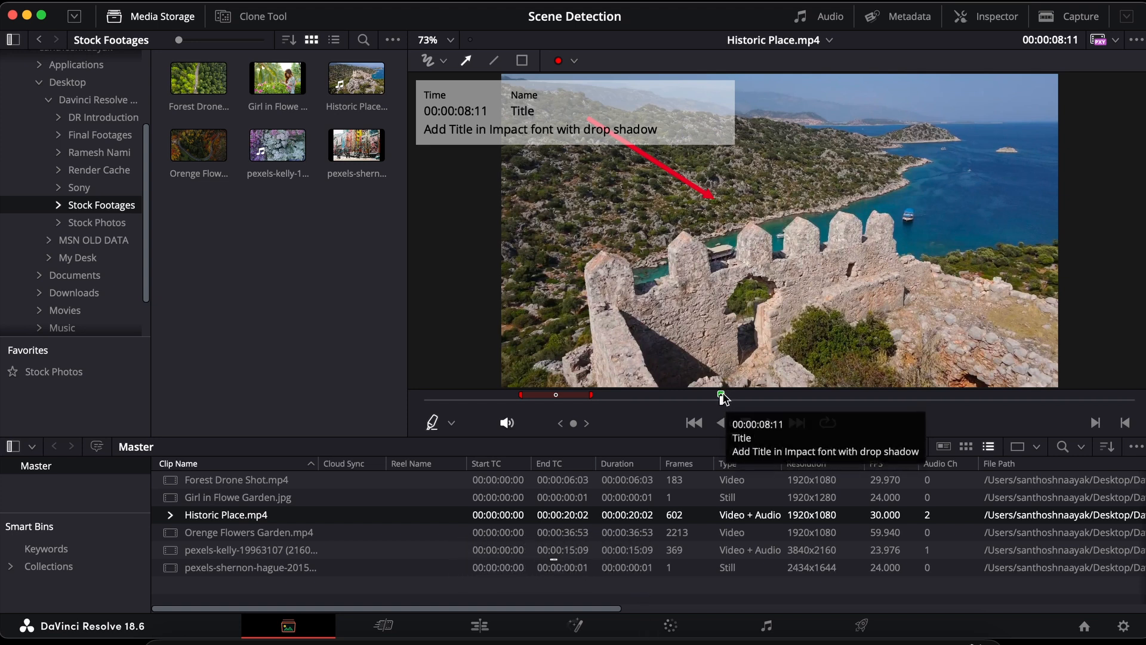
pyautogui.moveTo(722, 397); pyautogui.dragTo(832, 397)
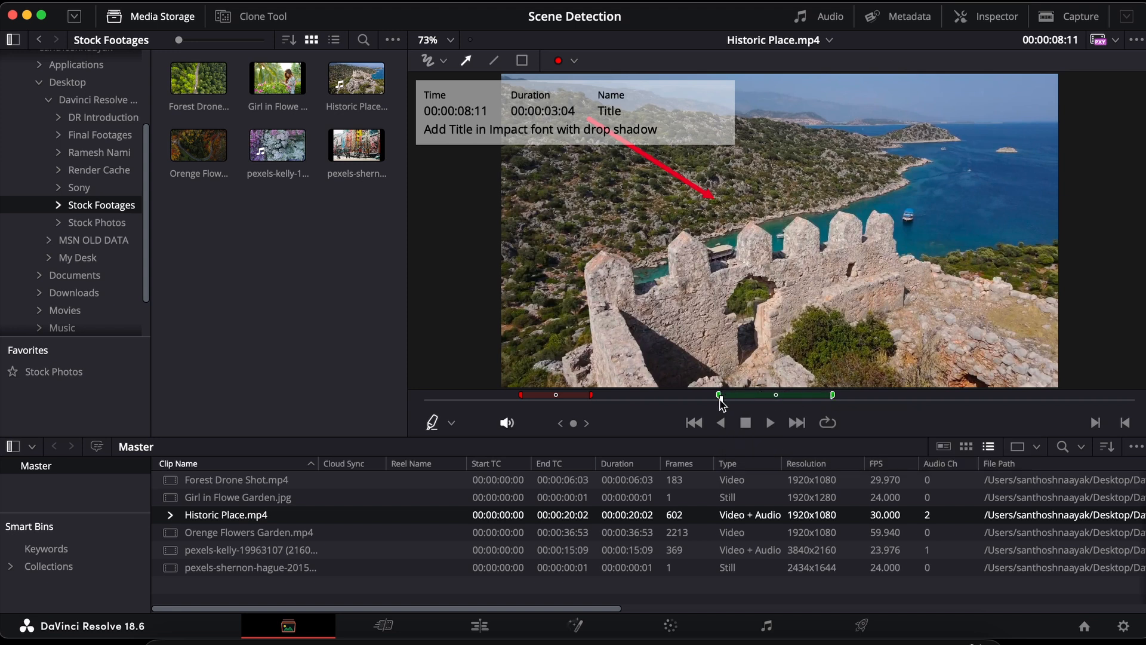
# - At 00:00:14:07, draw a red line from the large boat to the farthest boat and extend its marker to about 00:00:00:29
pyautogui.moveTo(721, 399)
pyautogui.mouseDown()
pyautogui.moveTo(826, 396)
pyautogui.moveTo(715, 396)
pyautogui.moveTo(843, 385)
pyautogui.moveTo(786, 396)
pyautogui.moveTo(952, 396)
pyautogui.moveTo(929, 396)
pyautogui.mouseUp()
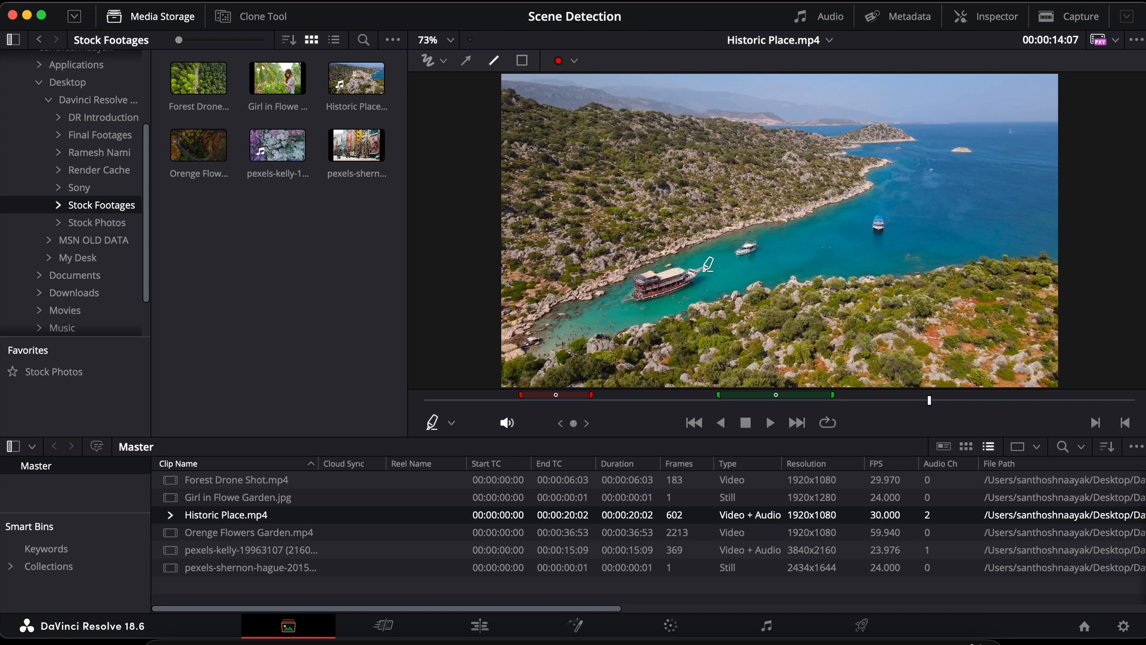
pyautogui.moveTo(702, 272); pyautogui.dragTo(877, 223)
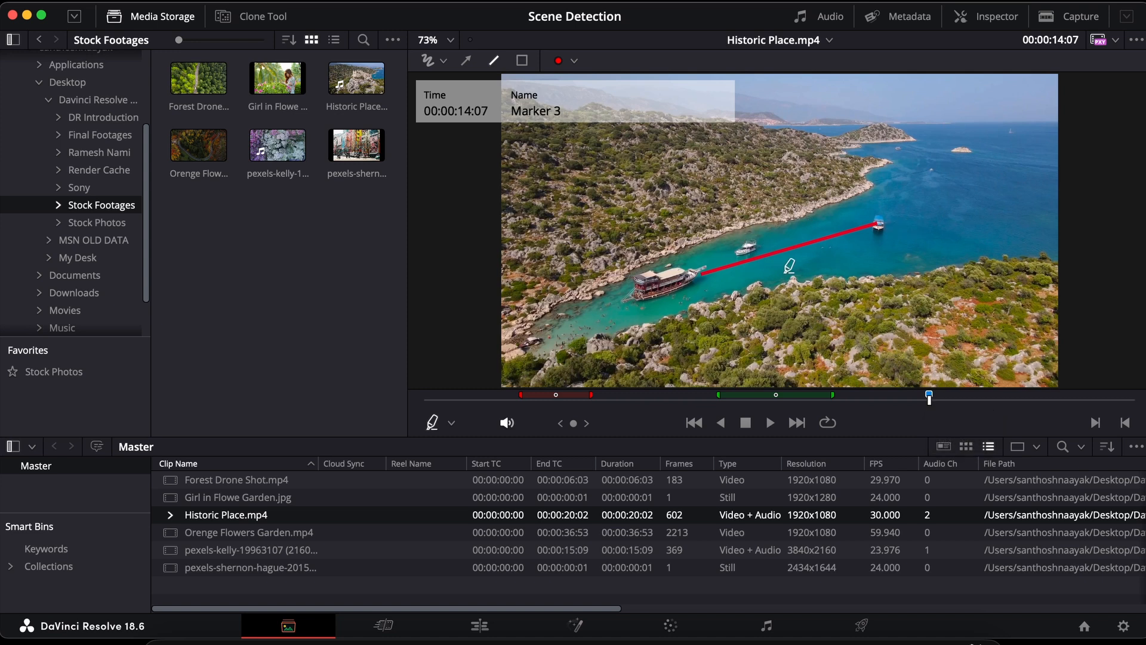
pyautogui.scroll(-2, 790, 266)
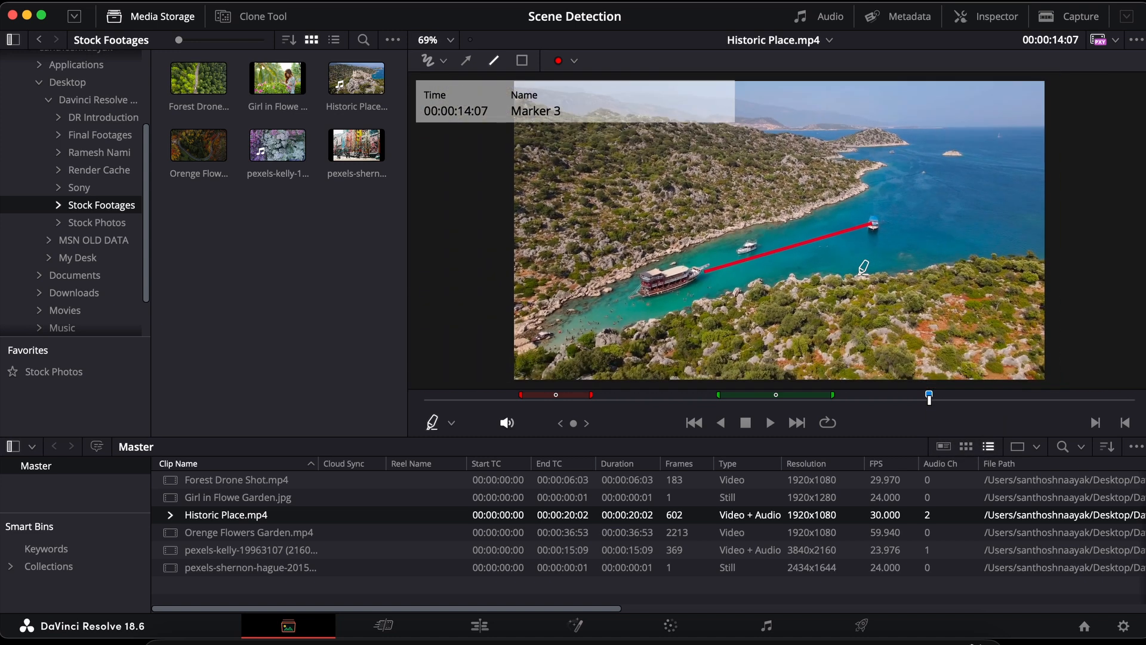
pyautogui.scroll(-2, 815, 206)
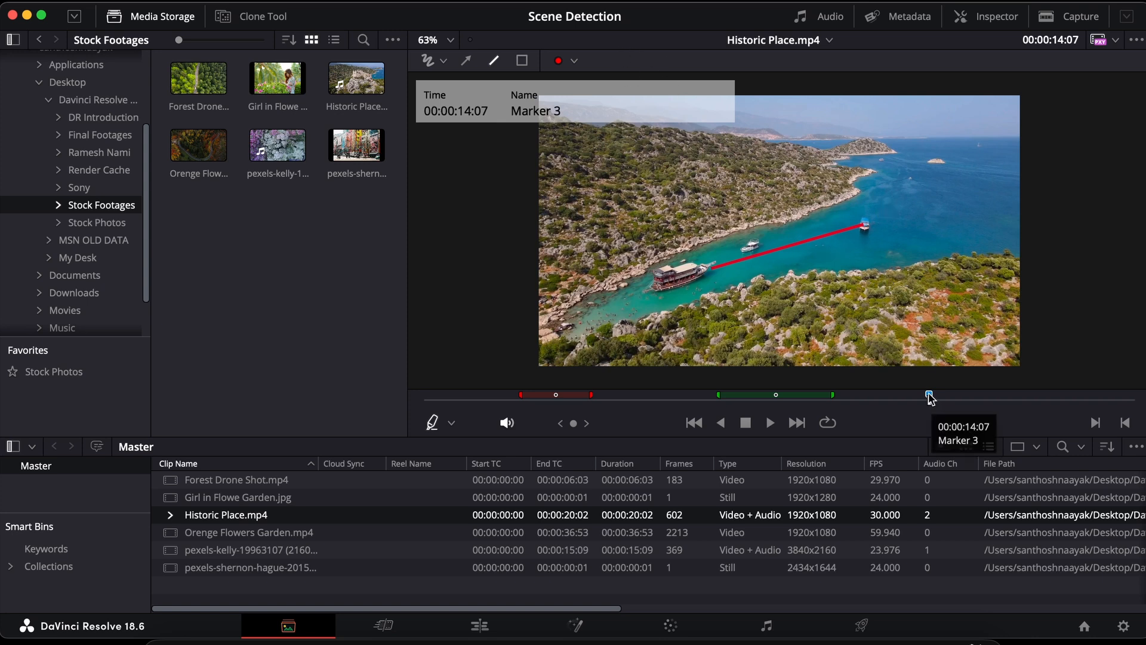
pyautogui.moveTo(930, 398); pyautogui.dragTo(962, 399)
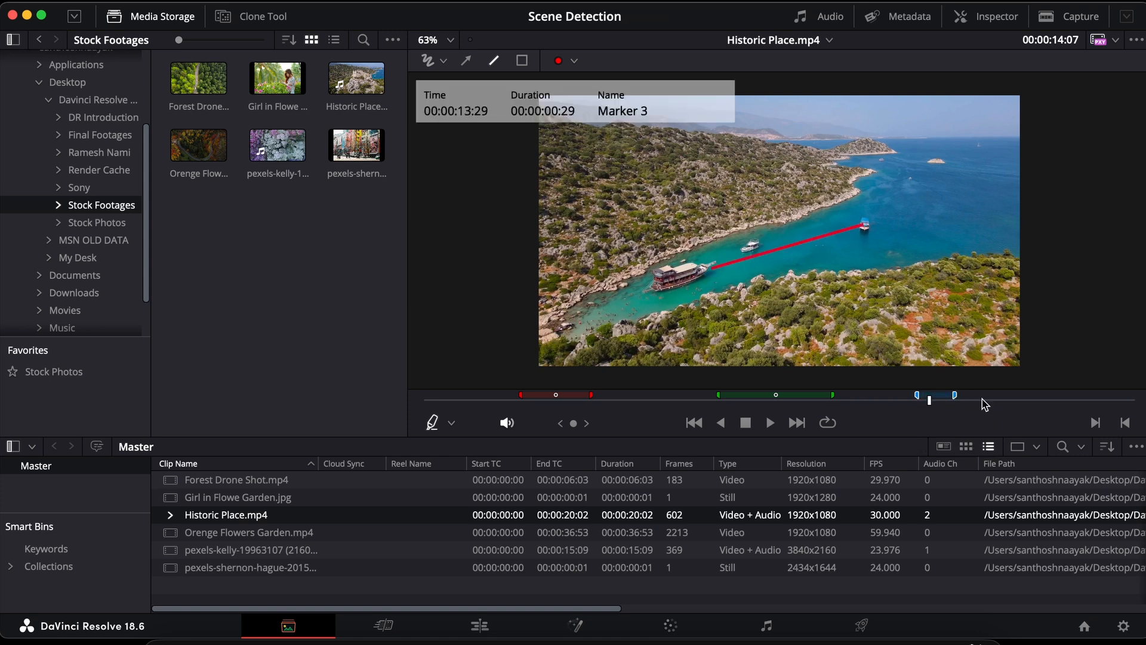
# - At 00:00:16:29, draw a red rectangle around the farthest boat
pyautogui.moveTo(929, 404); pyautogui.dragTo(1027, 399)
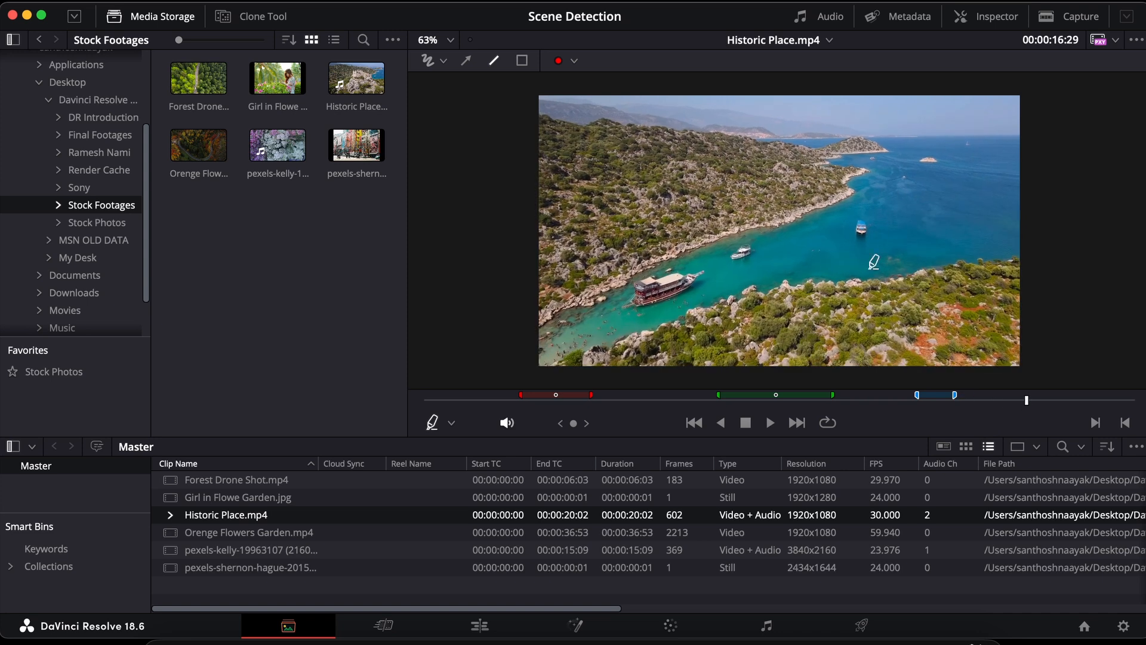
pyautogui.click(522, 62)
pyautogui.moveTo(844, 214); pyautogui.dragTo(885, 249)
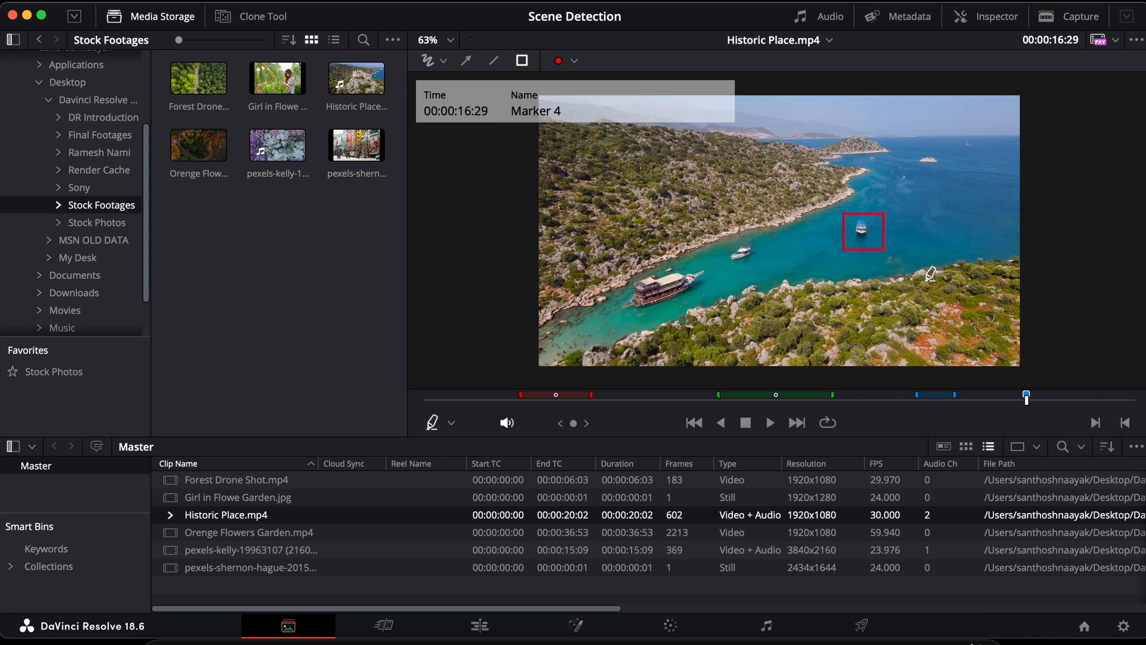
# - Extend the boat rectangle's marker to a range of about 00:00:01:12
pyautogui.moveTo(1028, 396)
pyautogui.mouseDown()
pyautogui.moveTo(1058, 394)
pyautogui.moveTo(1025, 392)
pyautogui.mouseUp()
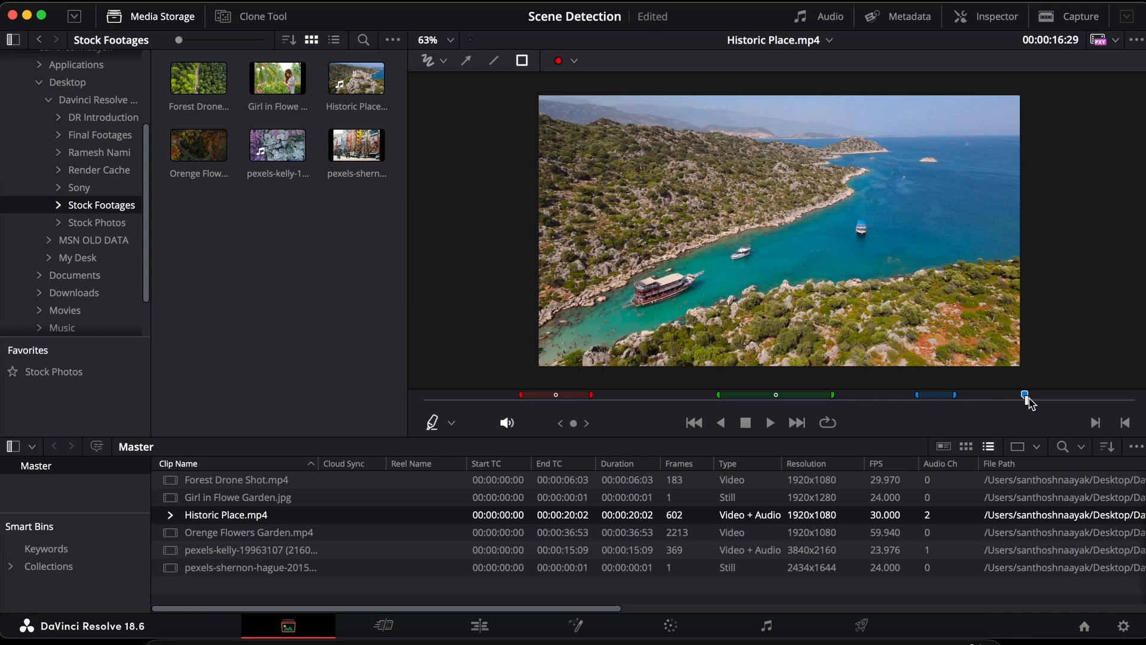
pyautogui.click(1027, 396)
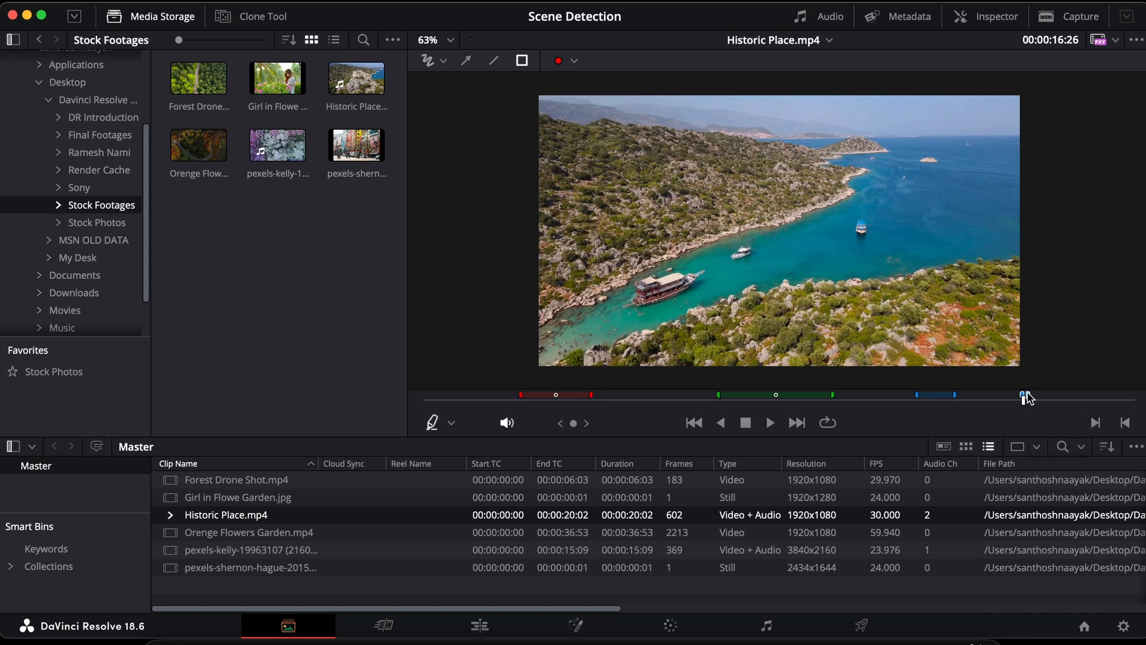
pyautogui.moveTo(1049, 397); pyautogui.dragTo(1072, 395)
pyautogui.click(1045, 398)
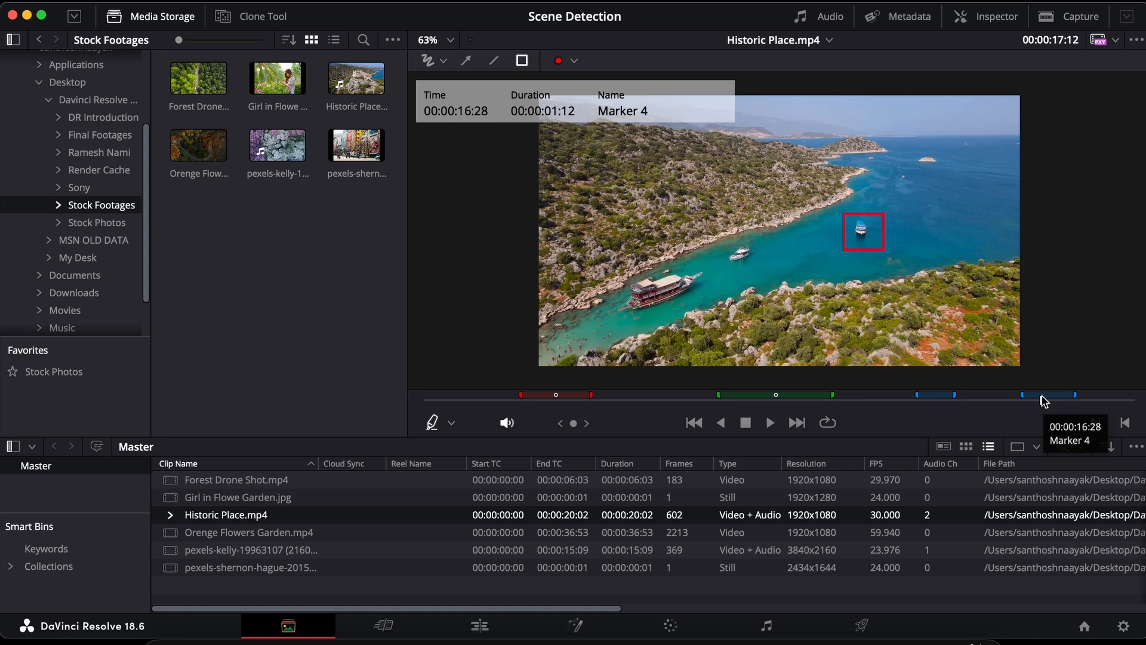
# - Rename the boat rectangle's marker to "Rotoscope" and give it the note "Remove this boat"
pyautogui.doubleClick(1043, 397)
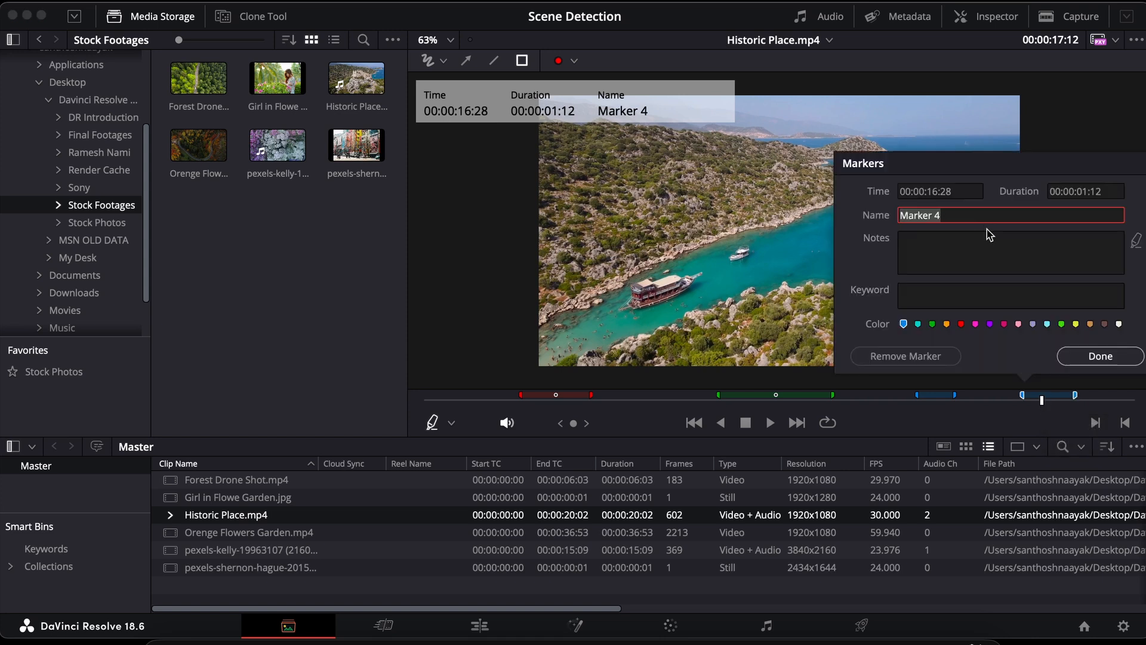
pyautogui.press('BackSpace')
pyautogui.write('ope')
pyautogui.click(975, 249)
pyautogui.write('Remove this boat')
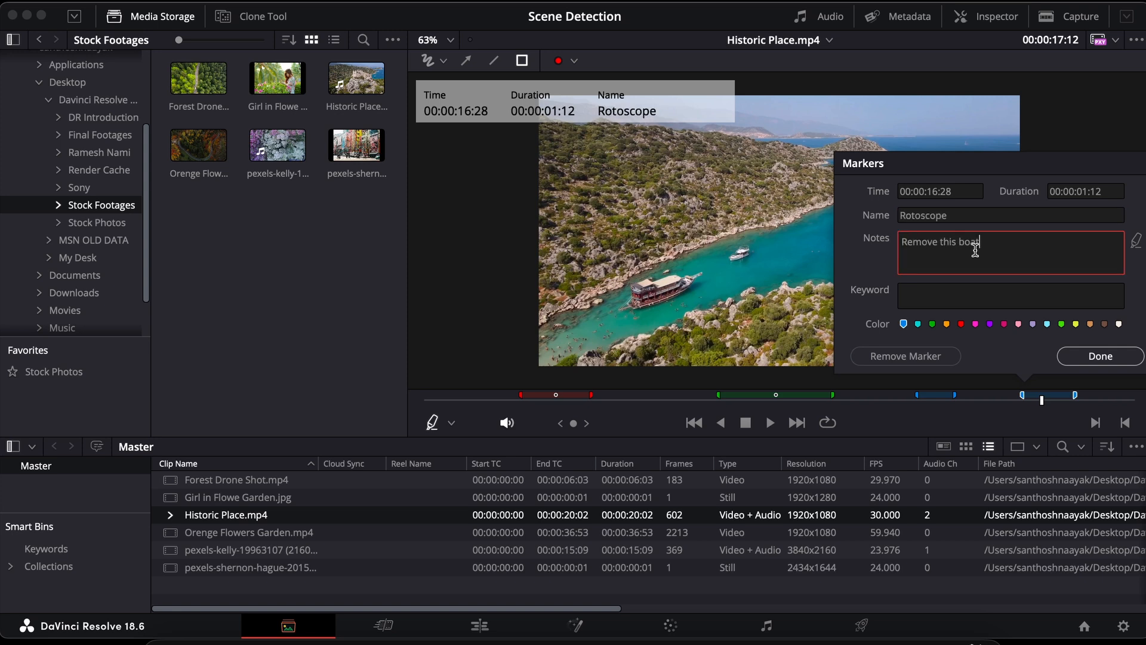
# - Assign the keyword VFX to the Rotoscope marker and finish editing it
pyautogui.click(962, 296)
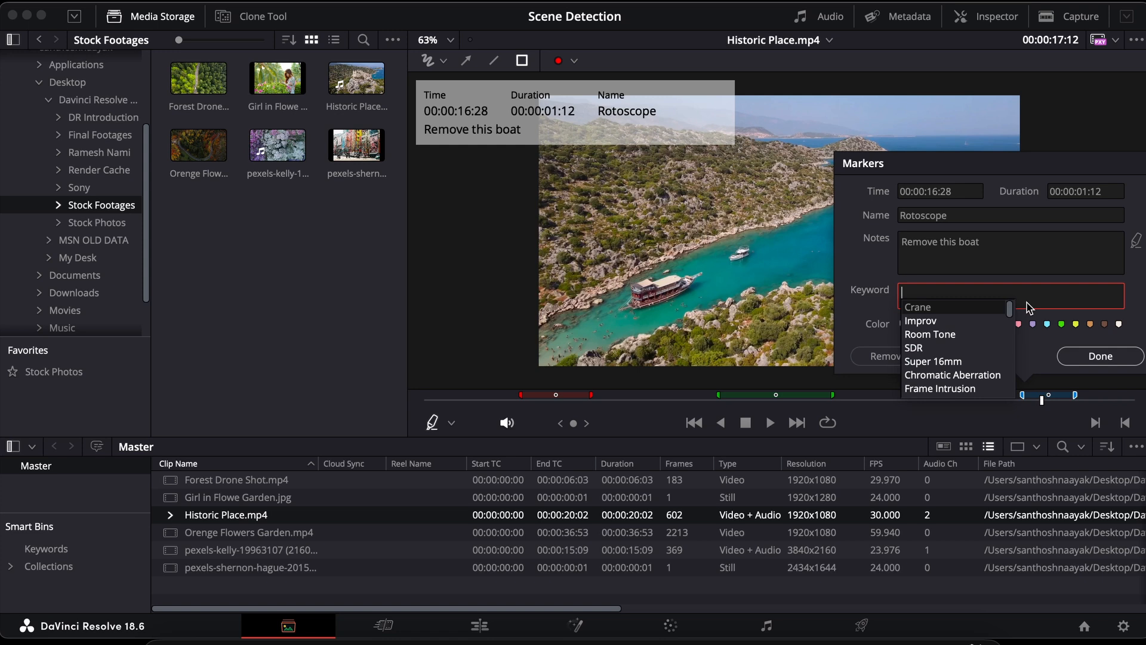
pyautogui.write('vfx')
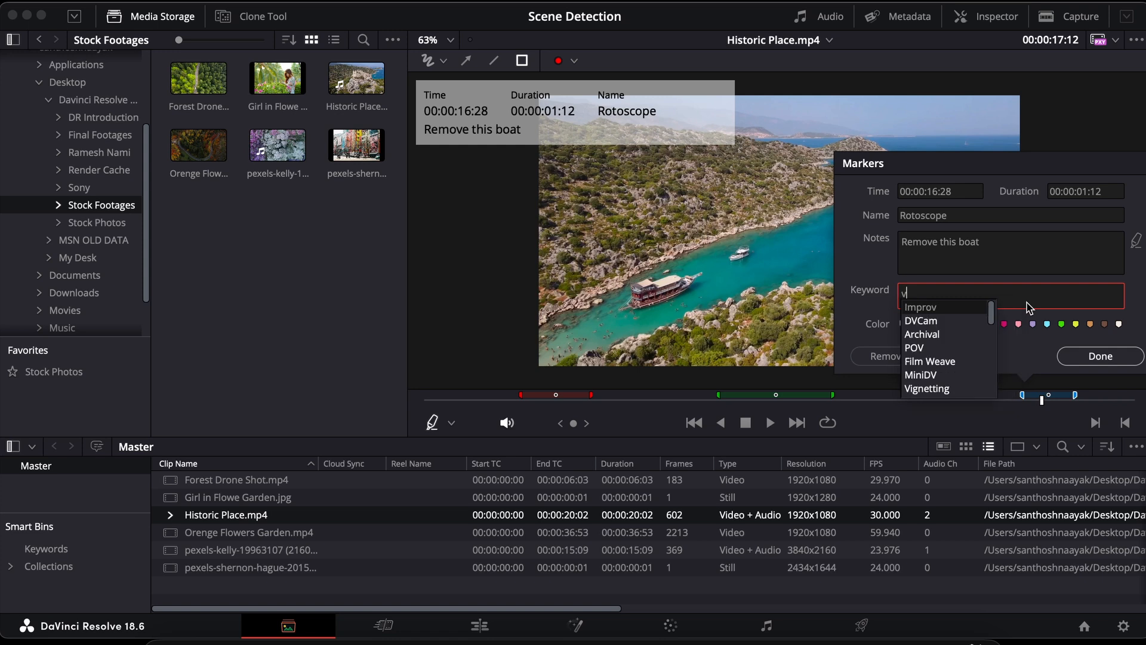
pyautogui.click(926, 305)
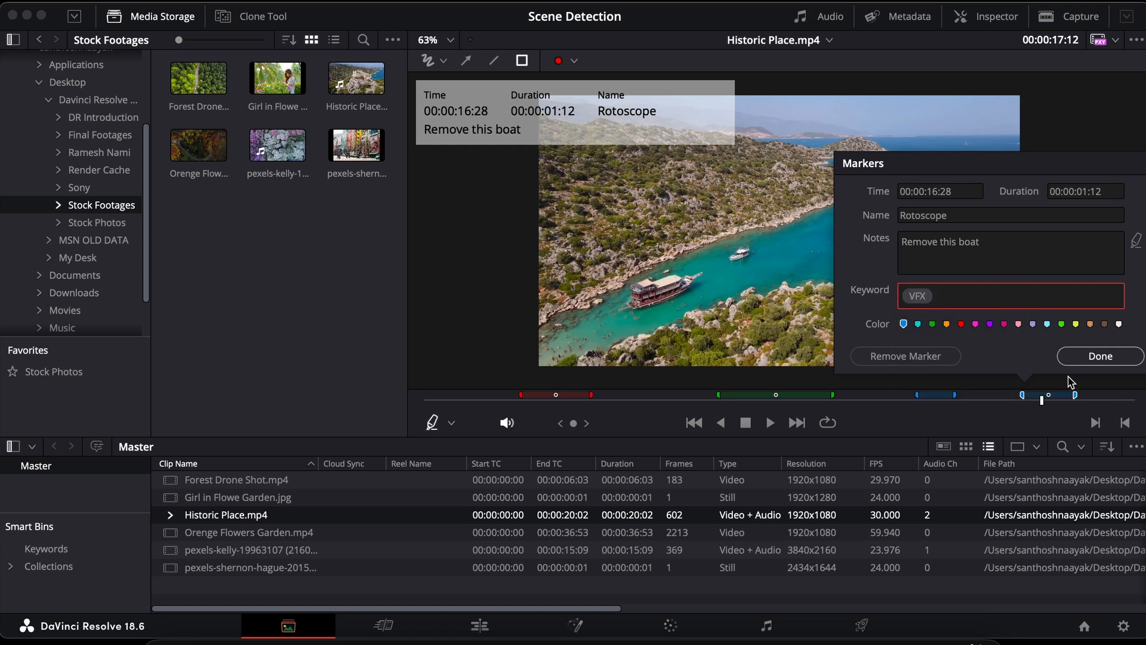
pyautogui.click(1100, 357)
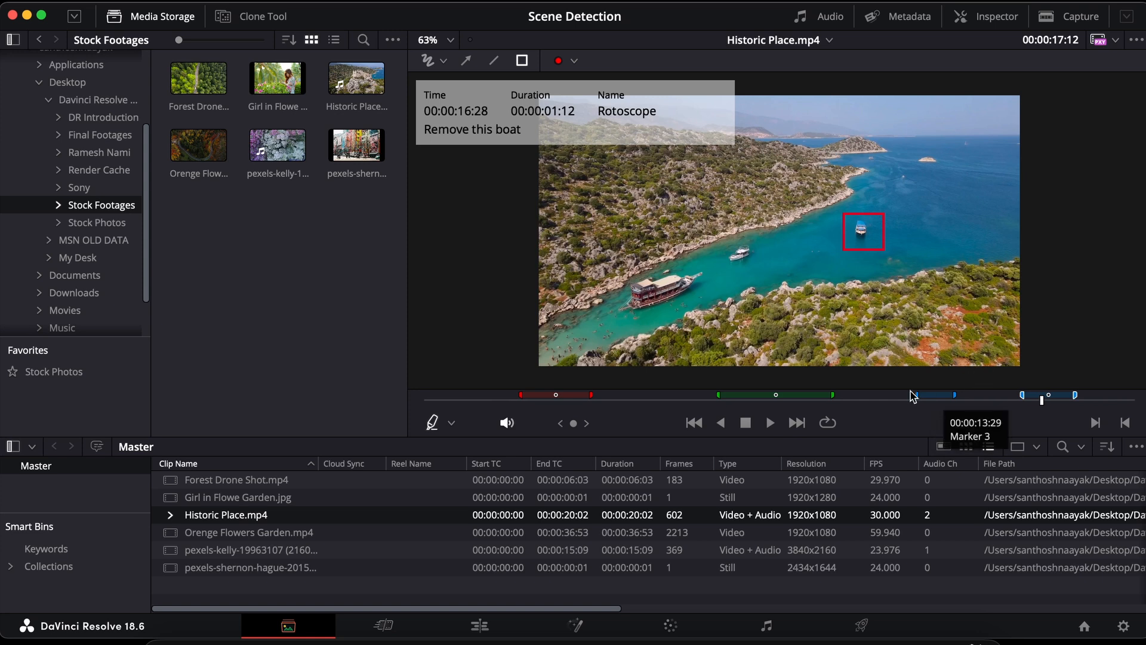
# - Scrub Historic Place.mp4 back through its marker ranges and forward to the Rotoscope range to review the annotations
pyautogui.moveTo(890, 394); pyautogui.dragTo(394, 374)
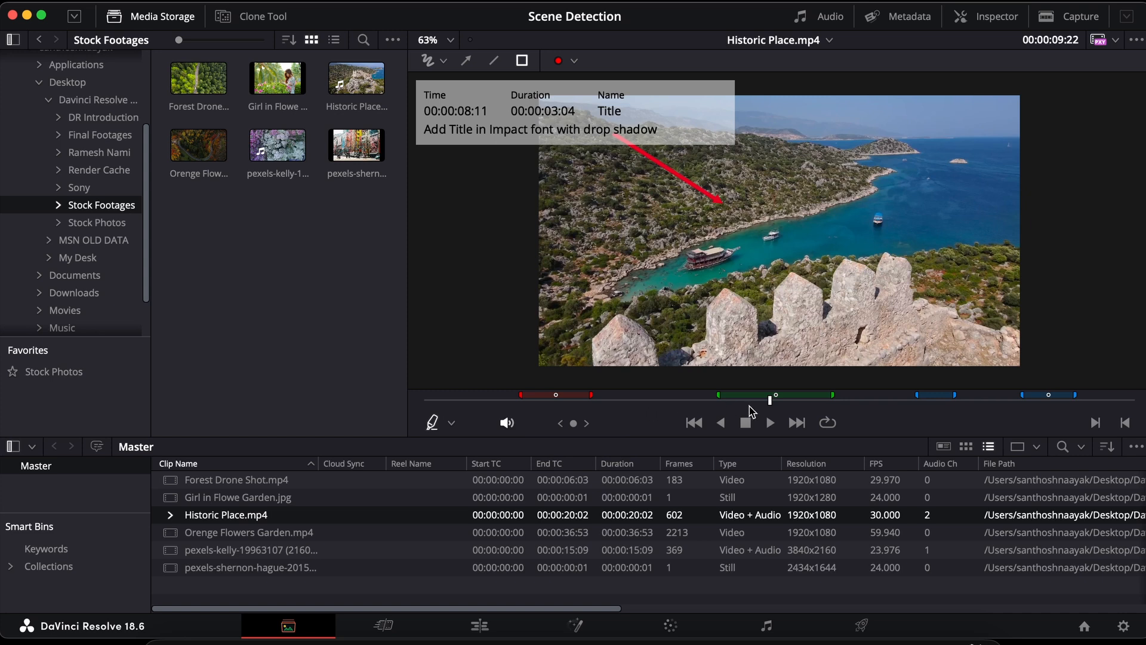
pyautogui.moveTo(771, 397)
pyautogui.mouseDown()
pyautogui.moveTo(433, 402)
pyautogui.moveTo(927, 414)
pyautogui.moveTo(1051, 398)
pyautogui.mouseUp()
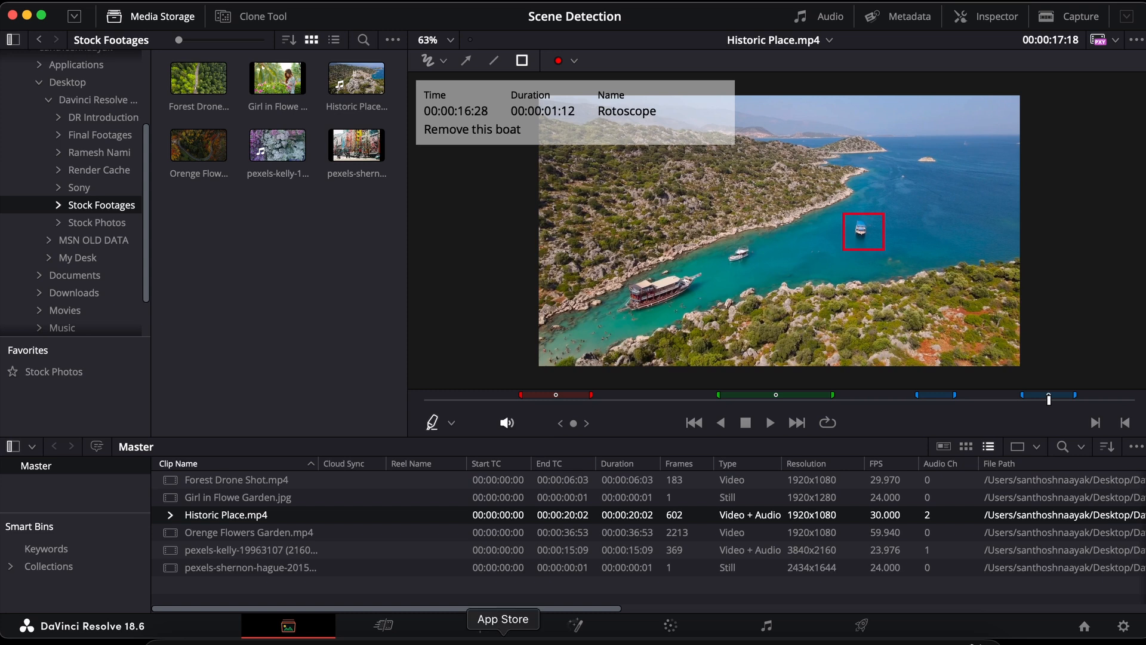
# - Switch to the Edit page and place Historic Place.mp4 at the start of a new timeline
pyautogui.click(480, 625)
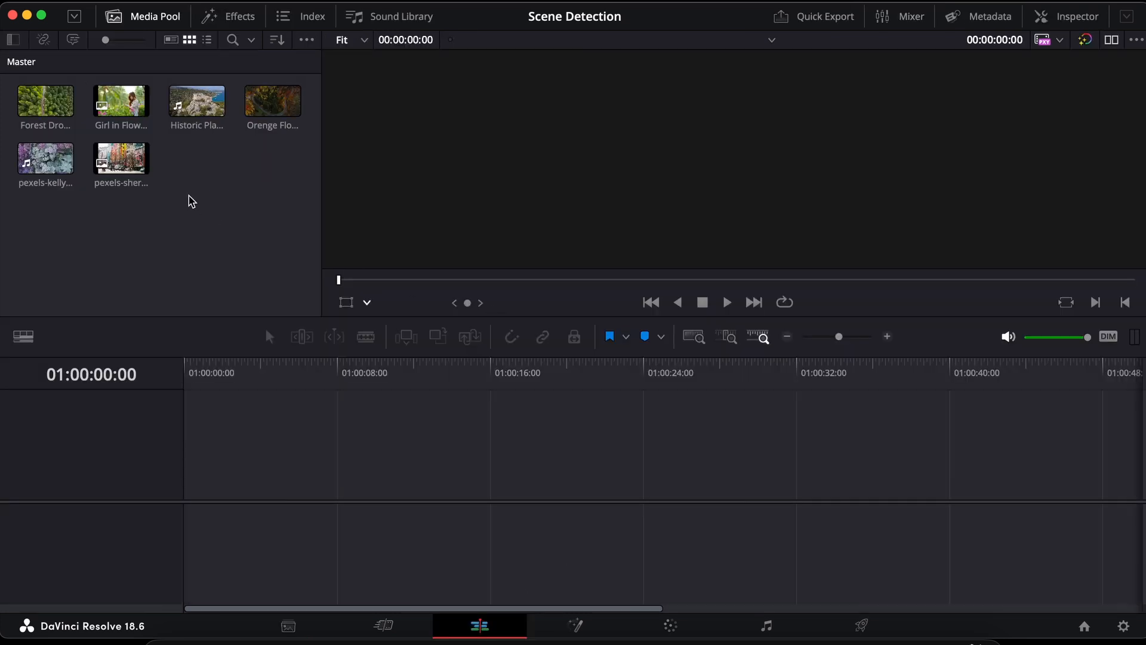
pyautogui.moveTo(195, 107)
pyautogui.mouseDown()
pyautogui.moveTo(240, 515)
pyautogui.moveTo(188, 512)
pyautogui.mouseUp()
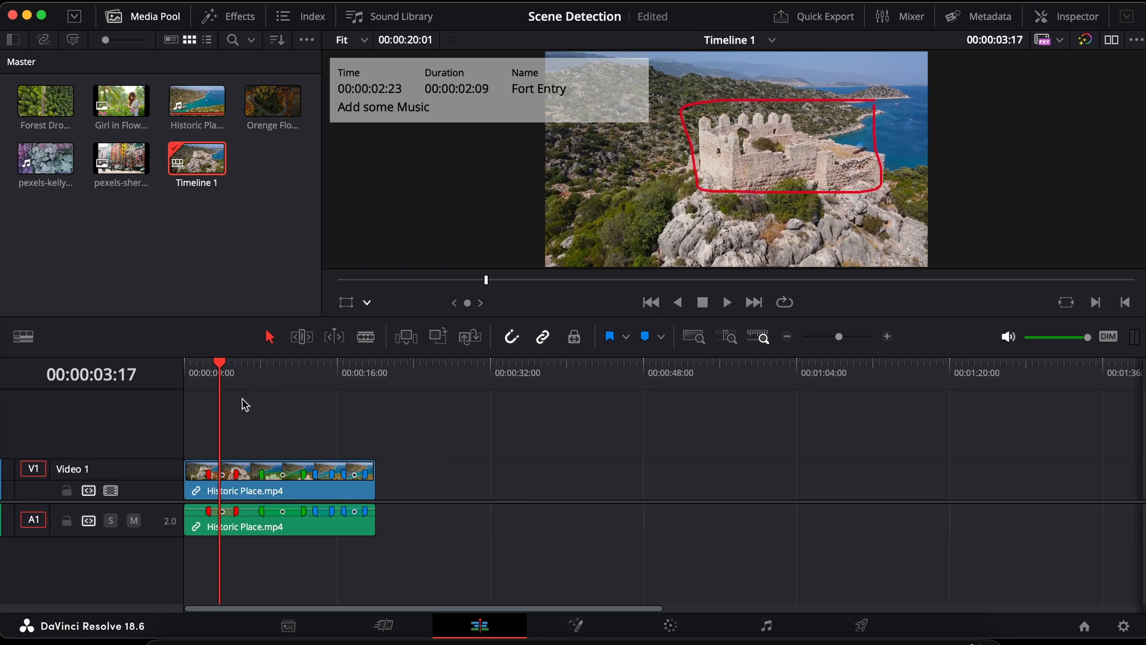
# - Scrub the enlarged timeline through the Fort Entry range to check its annotation in the timeline viewer
pyautogui.moveTo(230, 373)
pyautogui.mouseDown()
pyautogui.moveTo(187, 375)
pyautogui.moveTo(232, 375)
pyautogui.mouseUp()
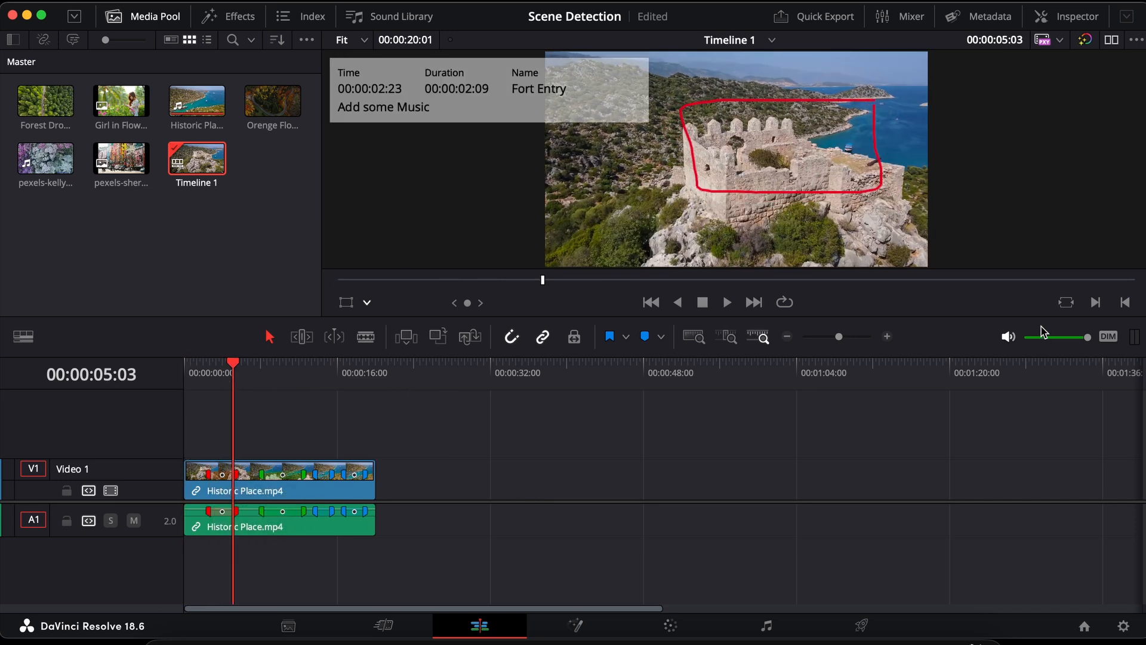
pyautogui.click(887, 336)
pyautogui.click(888, 337)
pyautogui.moveTo(381, 367)
pyautogui.mouseDown()
pyautogui.moveTo(365, 382)
pyautogui.moveTo(179, 389)
pyautogui.moveTo(268, 366)
pyautogui.moveTo(323, 367)
pyautogui.mouseUp()
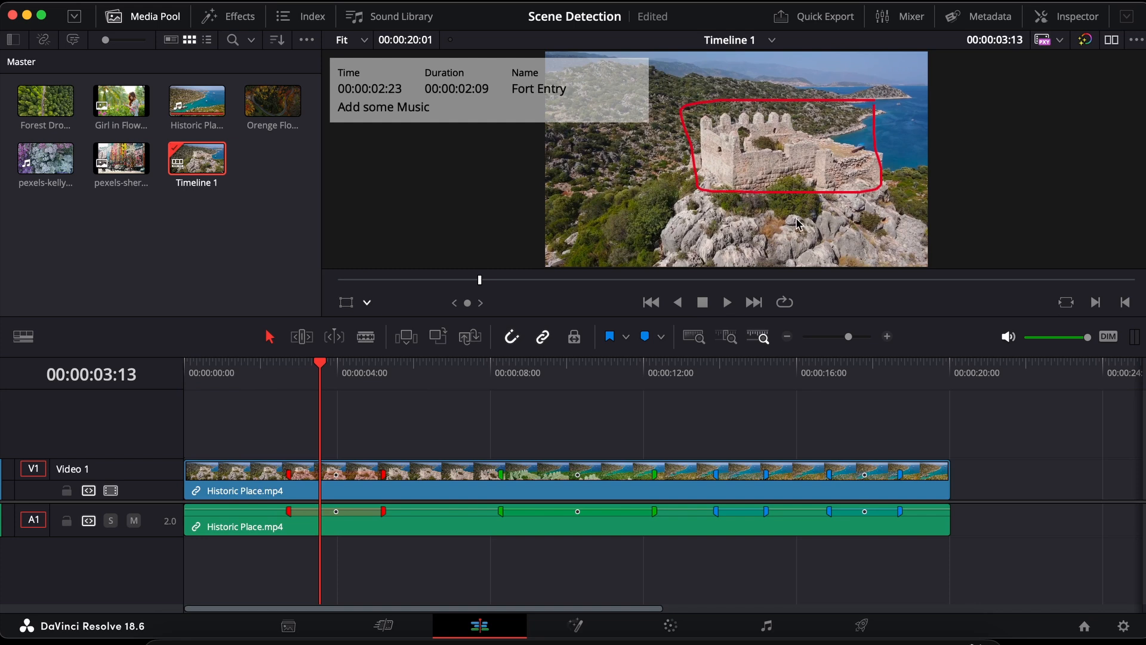
# - Open the Fort Entry marker's details on the timeline clip and display the clip's metadata
pyautogui.doubleClick(363, 481)
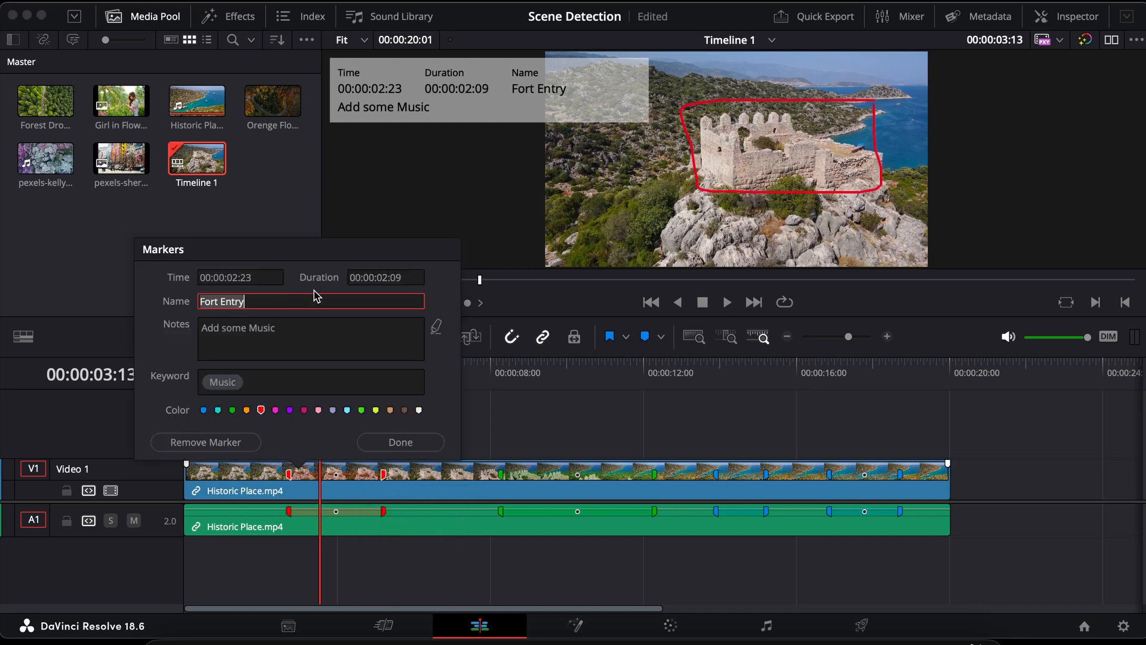
pyautogui.click(988, 16)
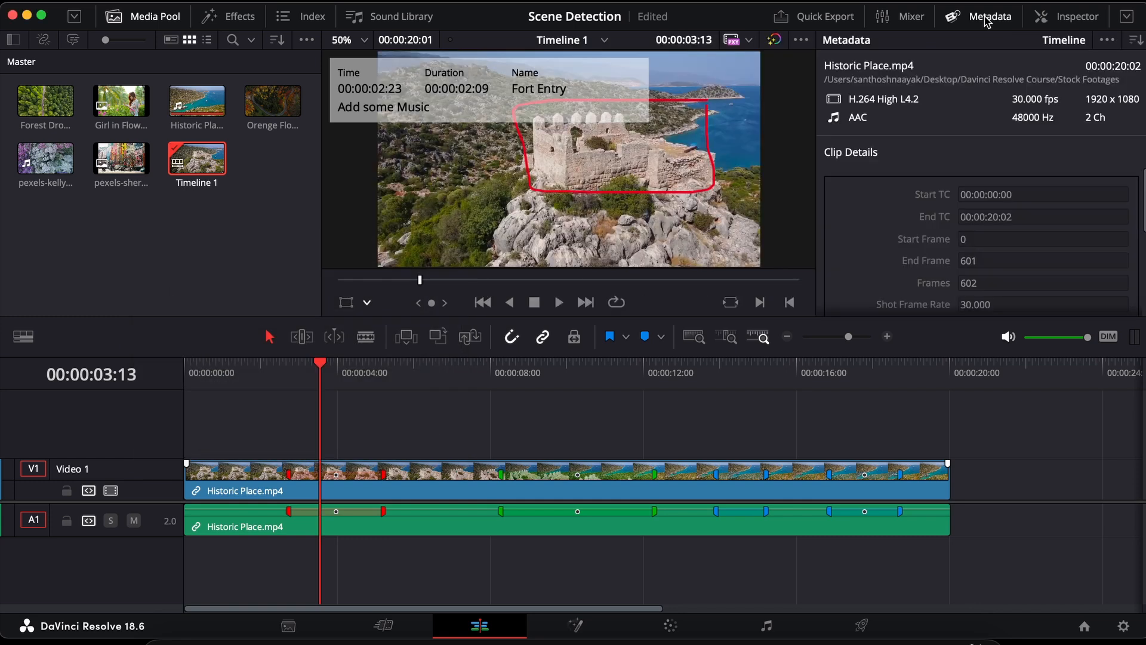
# - Move the playhead through the Title range and on to the Rotoscope range to check their annotations on the timeline
pyautogui.moveTo(489, 375); pyautogui.dragTo(578, 376)
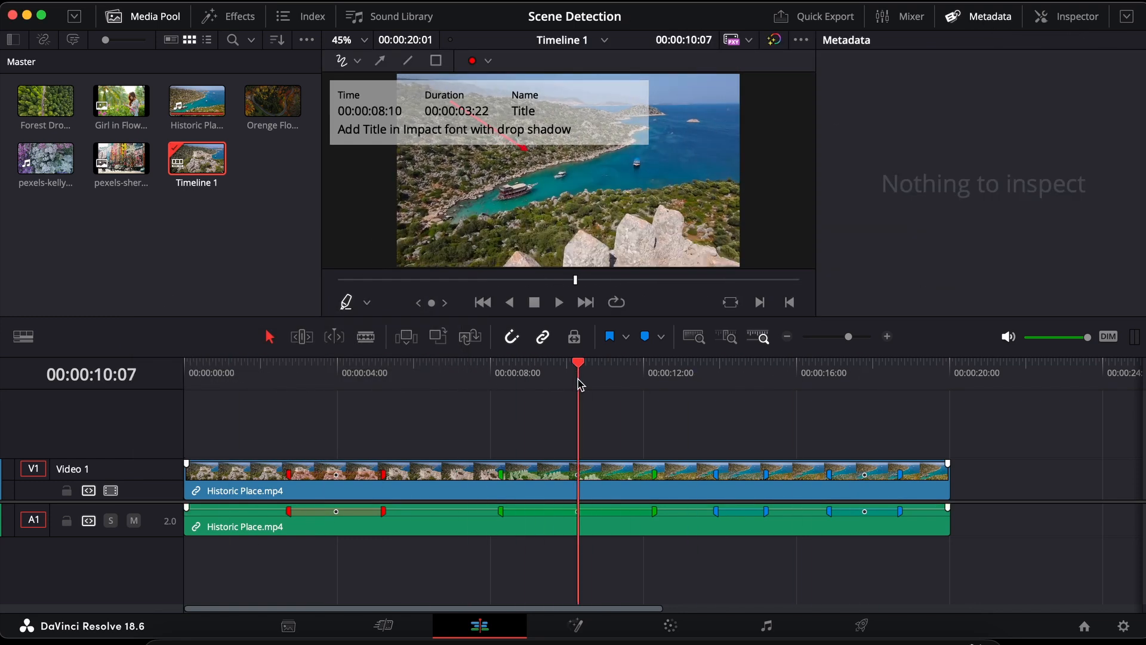
pyautogui.click(869, 385)
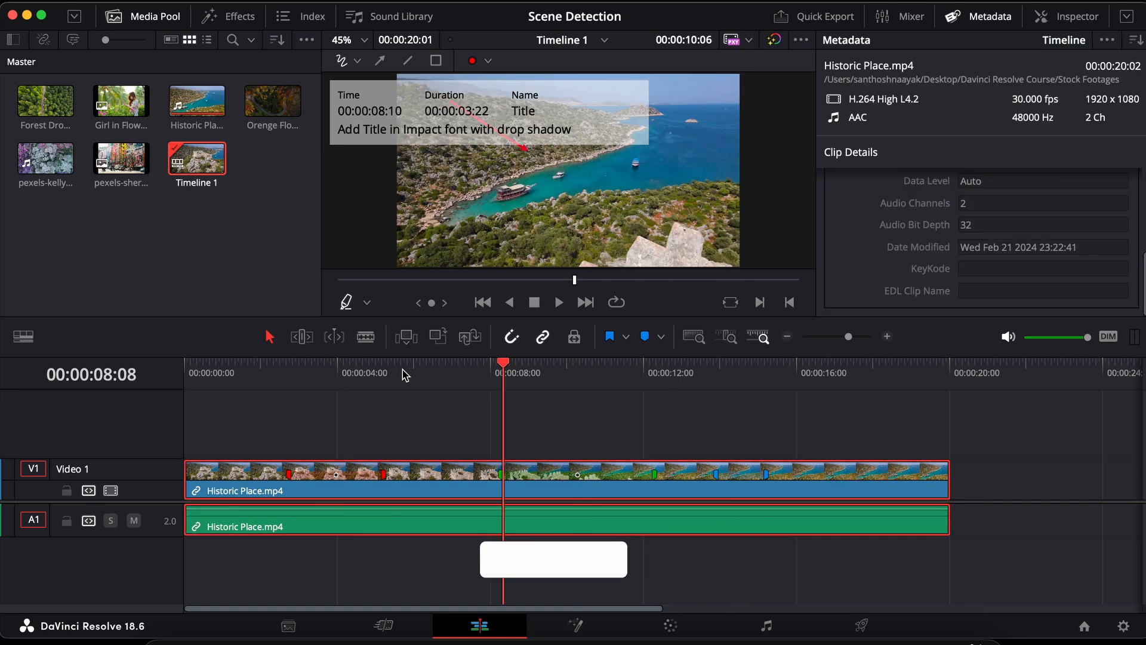
# - Delete the Marker 3 annotation from the Historic Place.mp4 timeline clip and return the playhead to the Title range
pyautogui.click(321, 367)
pyautogui.click(688, 368)
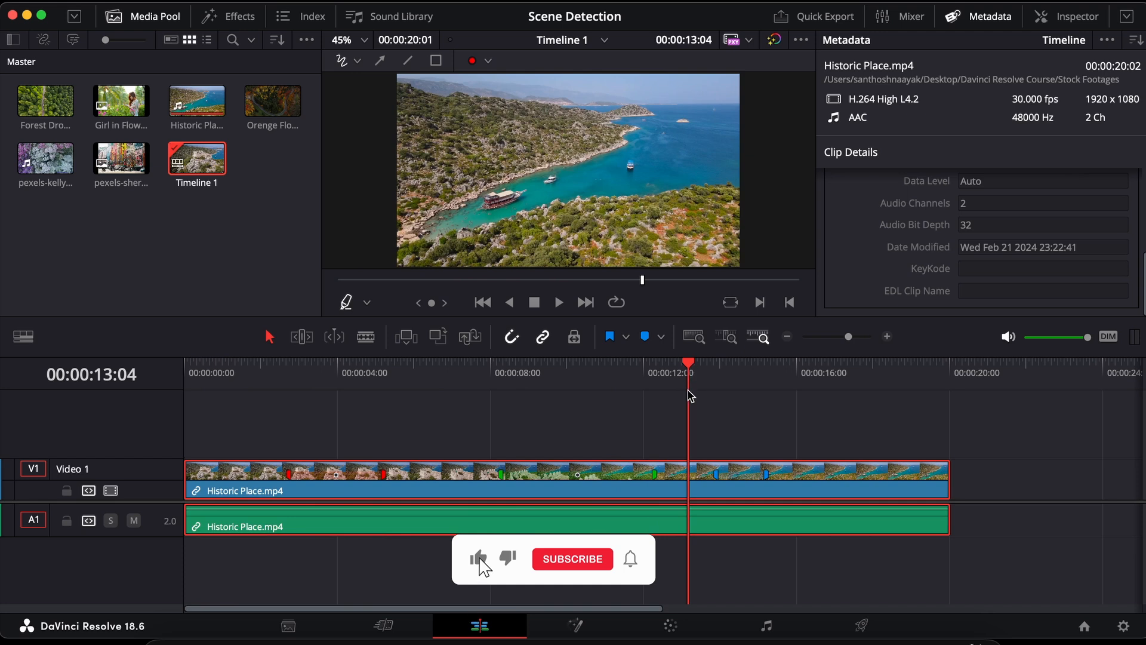
pyautogui.click(747, 373)
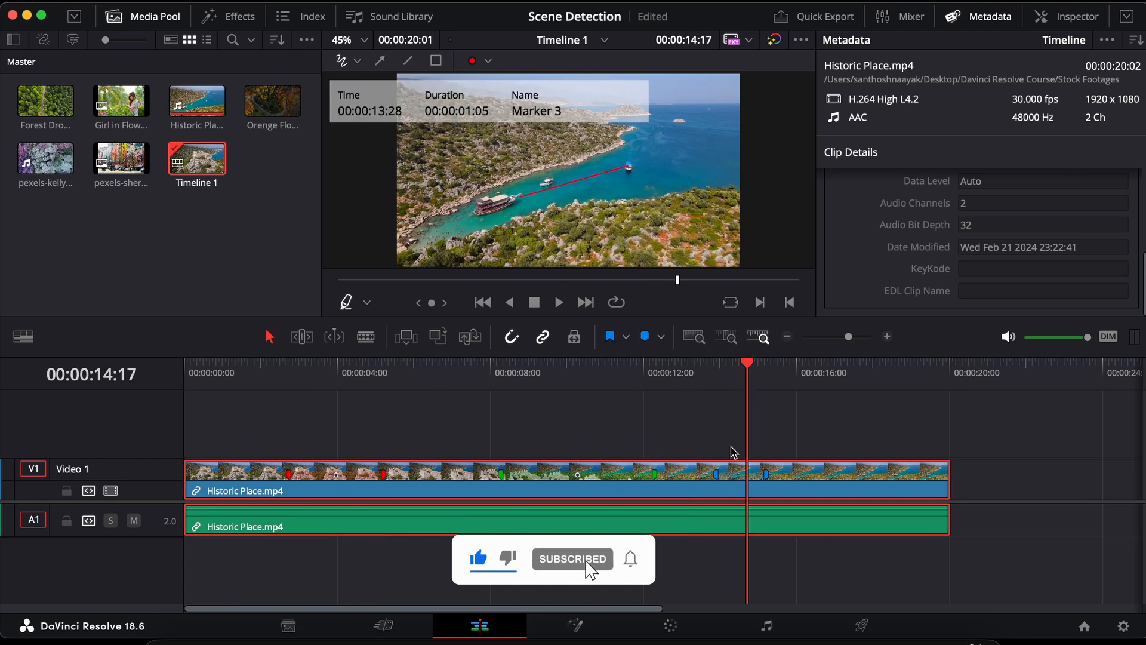
pyautogui.rightClick(740, 477)
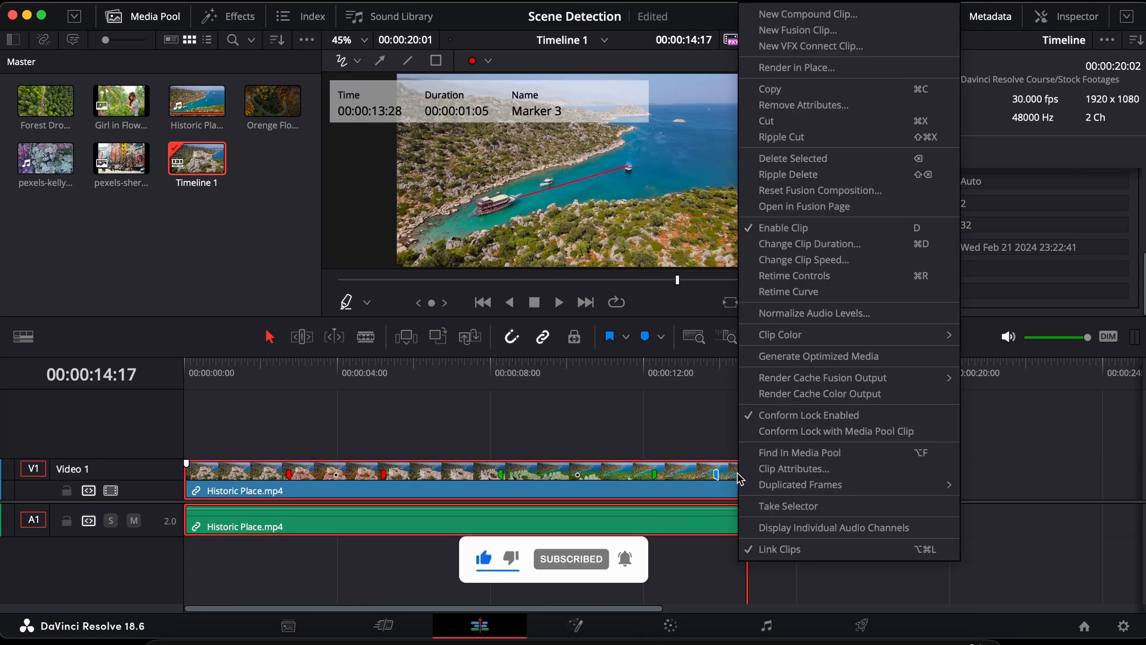
pyautogui.click(803, 159)
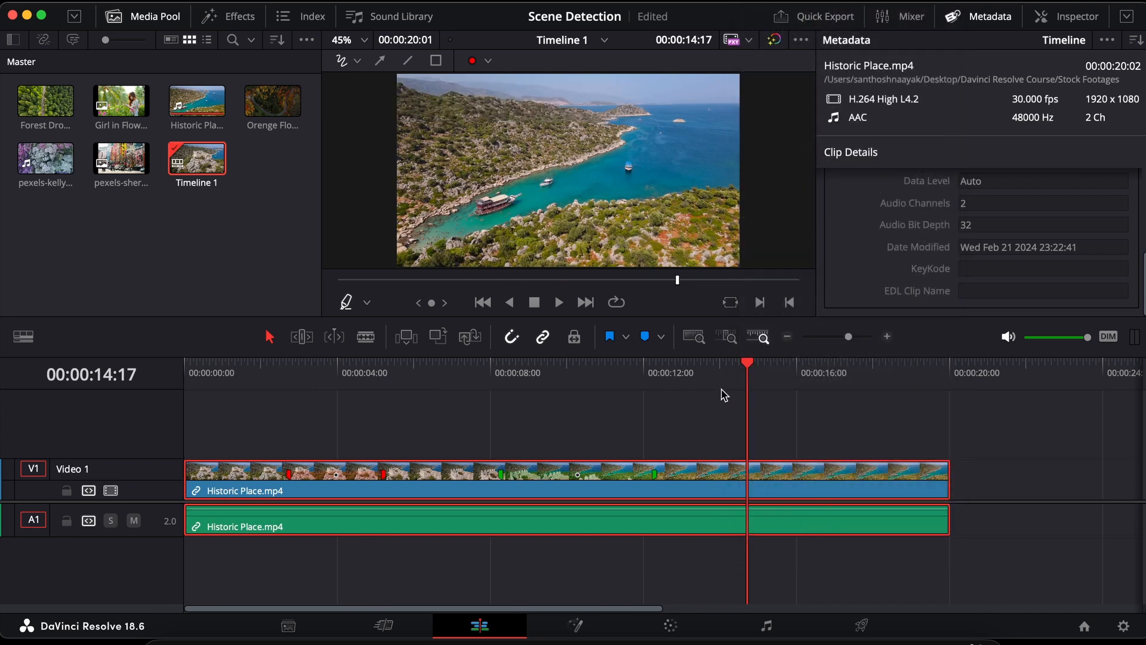
pyautogui.moveTo(700, 370); pyautogui.dragTo(800, 394)
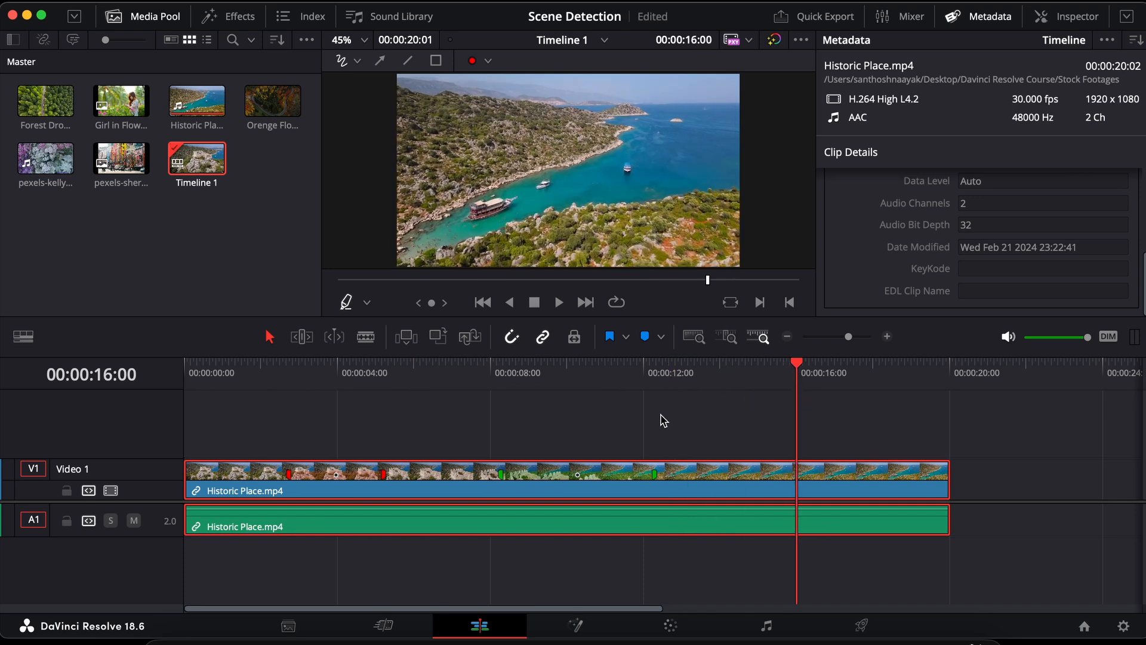
pyautogui.click(577, 380)
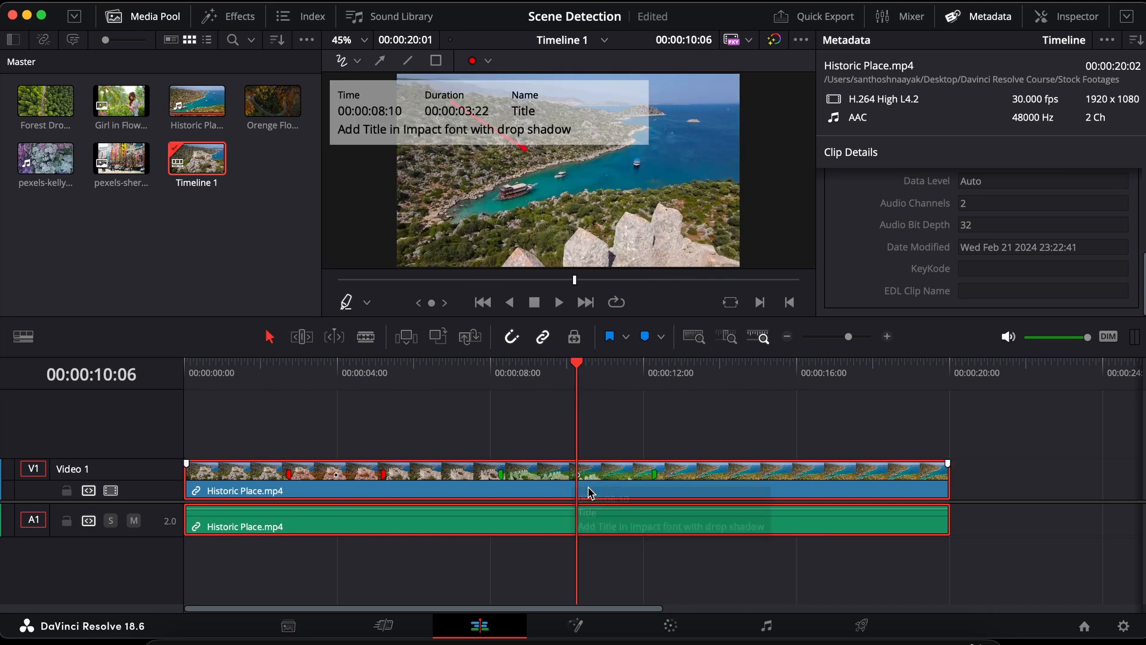
# - Switch to the Media page, enlarge the media pool's clip list and expand Historic Place.mp4 to list its marker entries
pyautogui.click(287, 627)
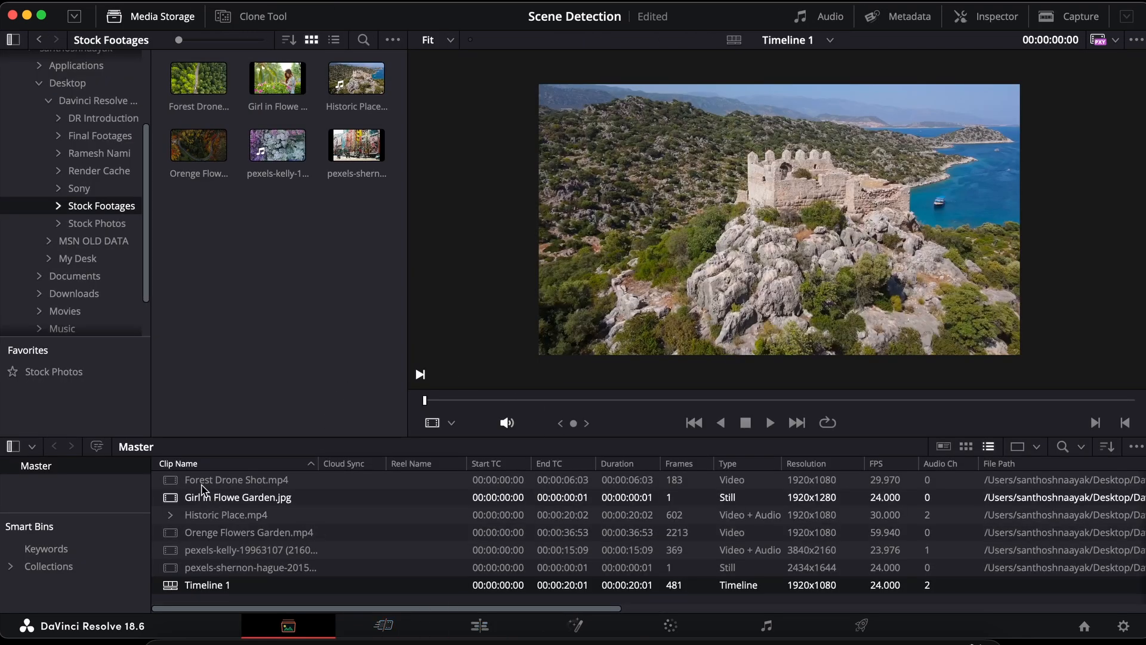
pyautogui.moveTo(198, 434); pyautogui.dragTo(460, 330)
pyautogui.click(169, 408)
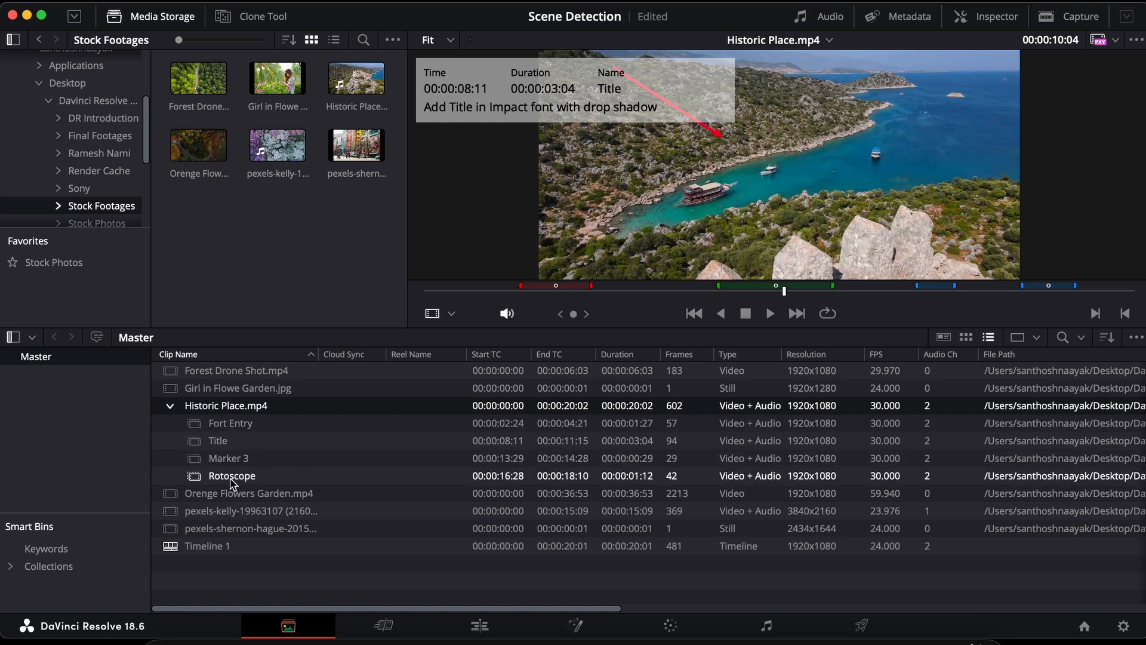
# - Delete the Rotoscope marker from the source clip Historic Place.mp4 in the Media page viewer
pyautogui.click(1048, 287)
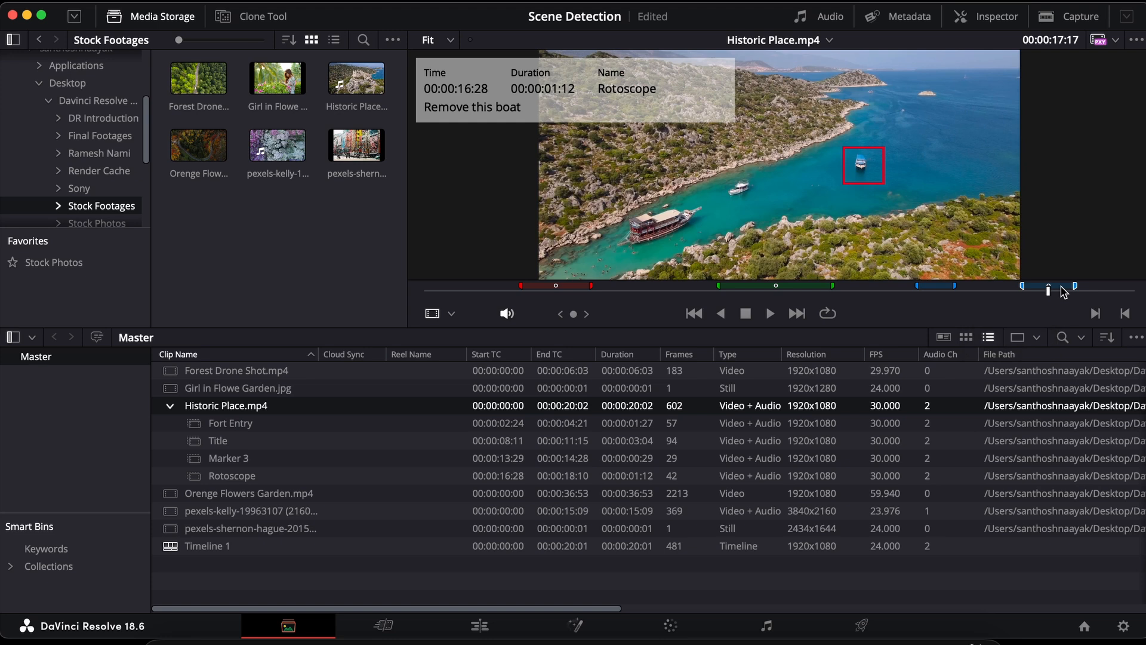
pyautogui.press('Delete')
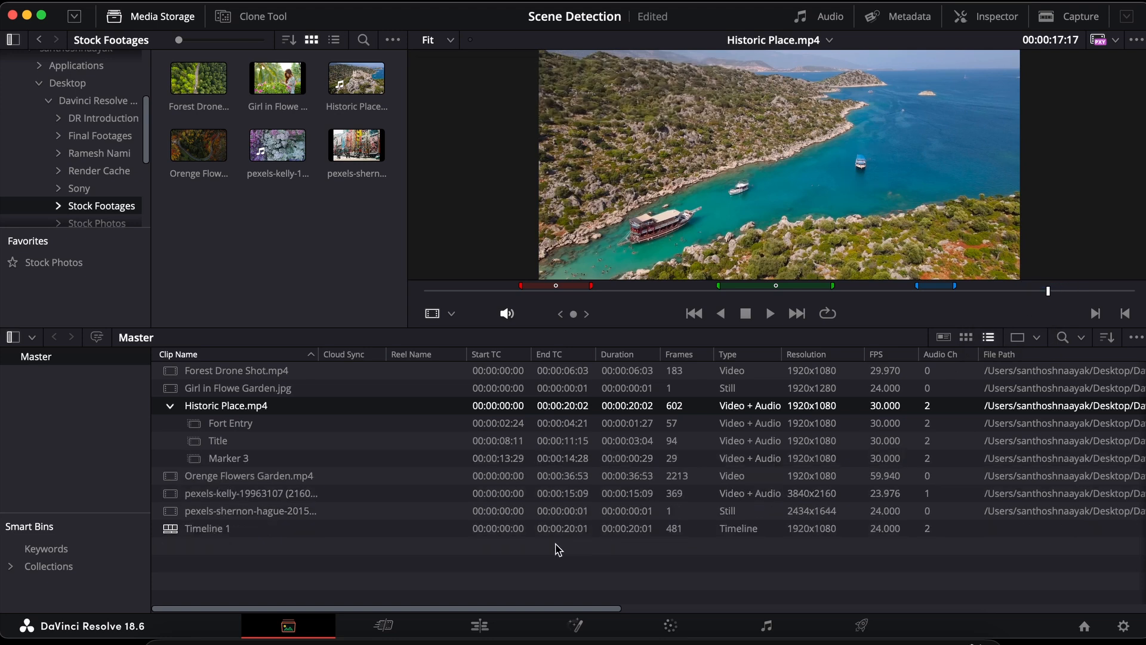
pyautogui.click(456, 580)
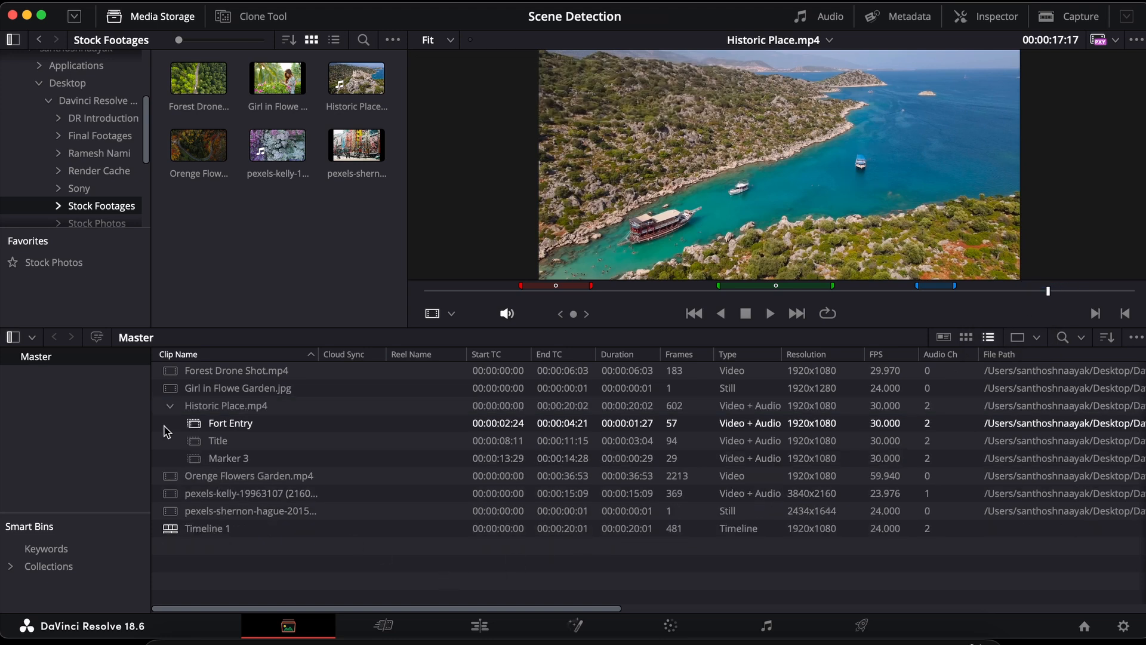
# - Return to the Edit page and delete the Fort Entry marker from the timeline clip
pyautogui.click(481, 625)
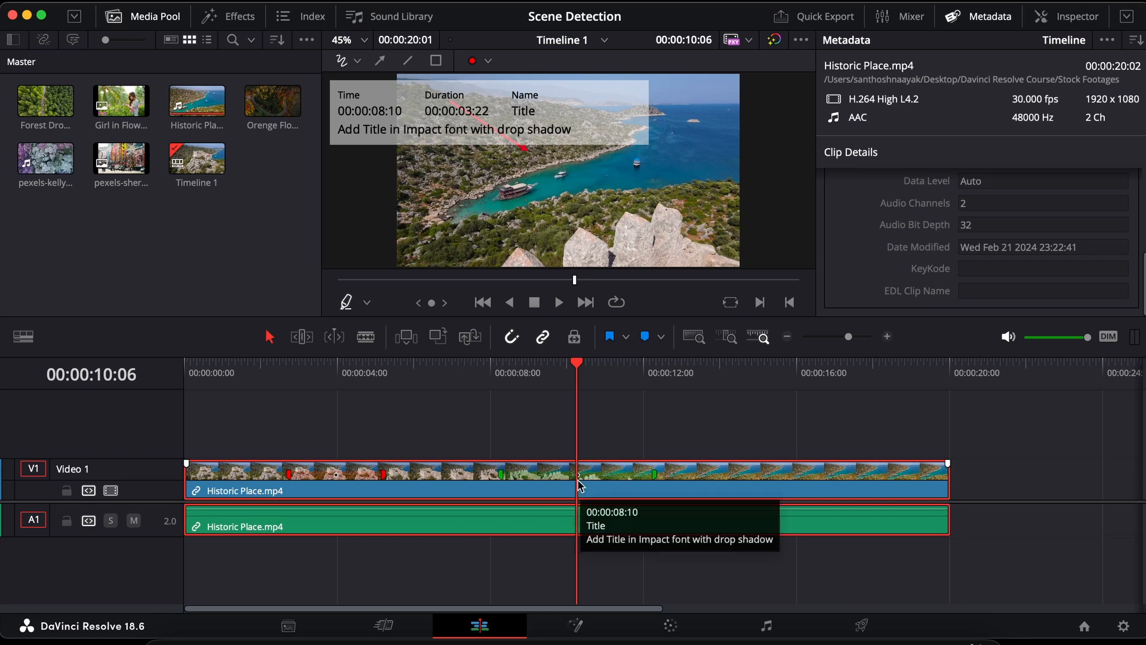
pyautogui.click(654, 456)
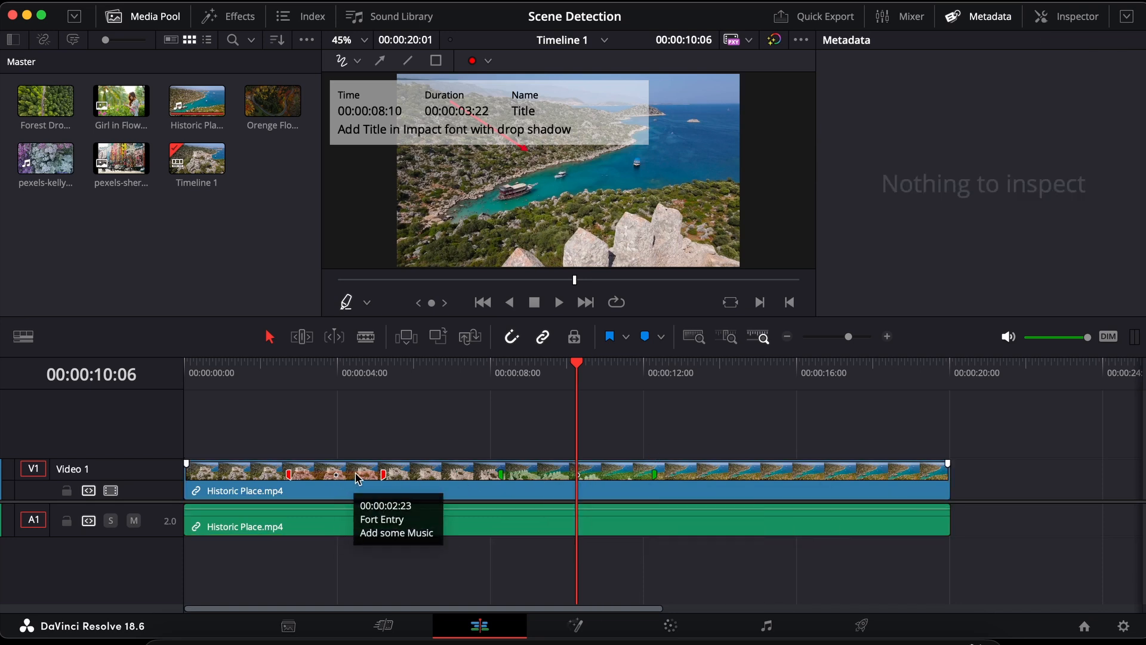
pyautogui.press('BackSpace')
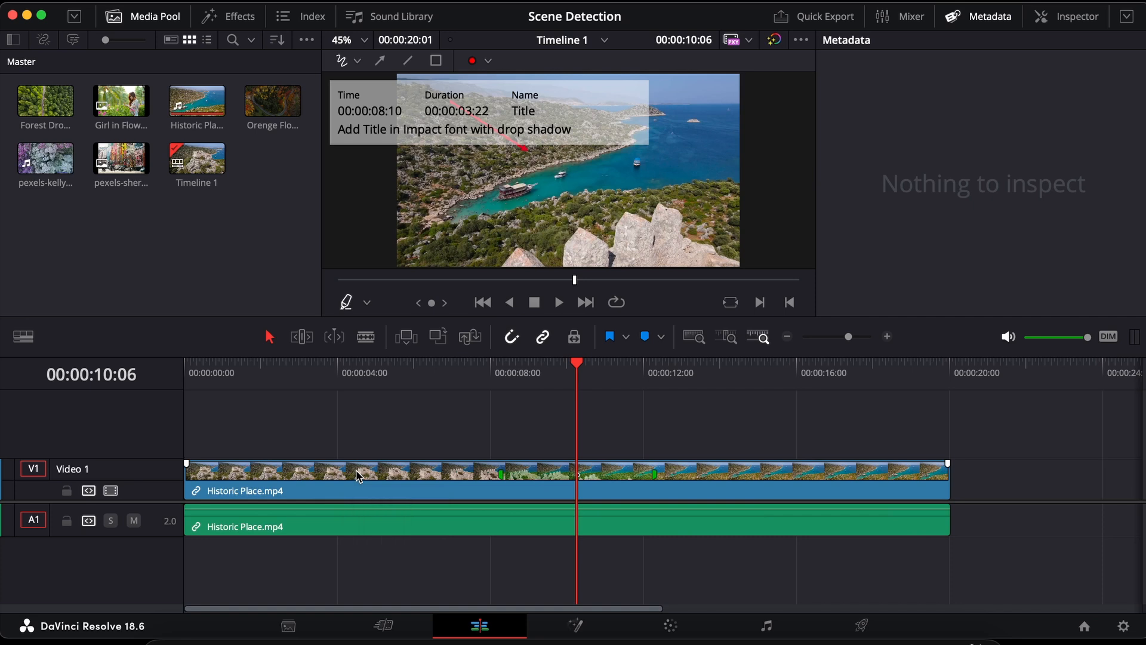
# - Open the Fort Entry entry of Historic Place.mp4 on the Media page and delete its marker from the source clip
pyautogui.click(289, 627)
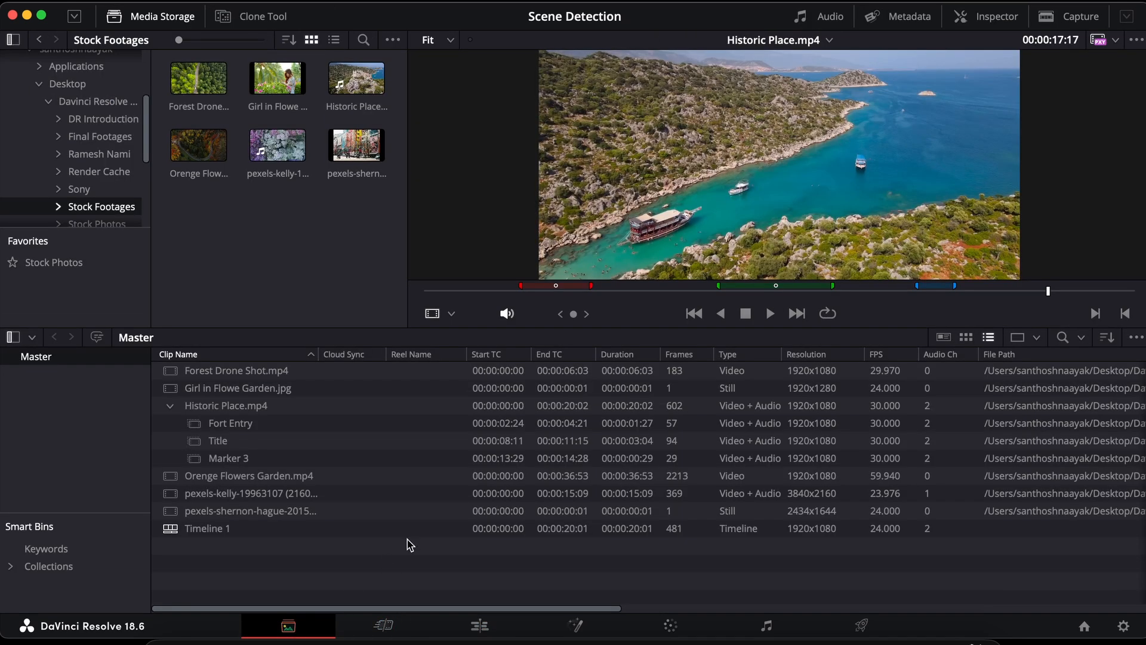
pyautogui.click(232, 424)
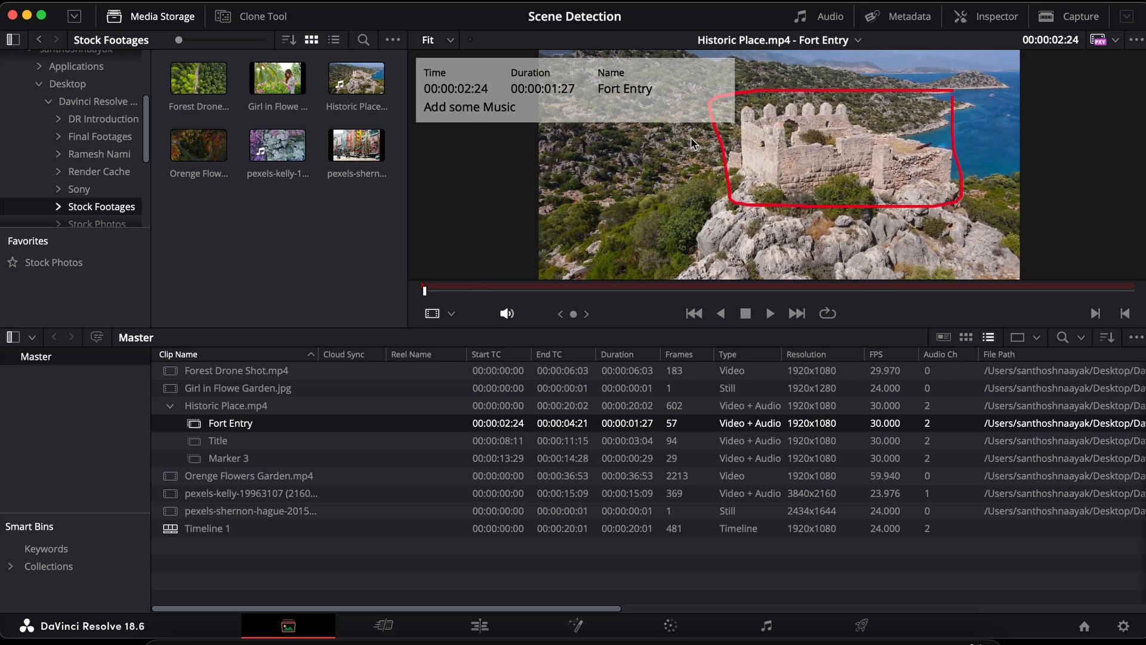
pyautogui.click(445, 292)
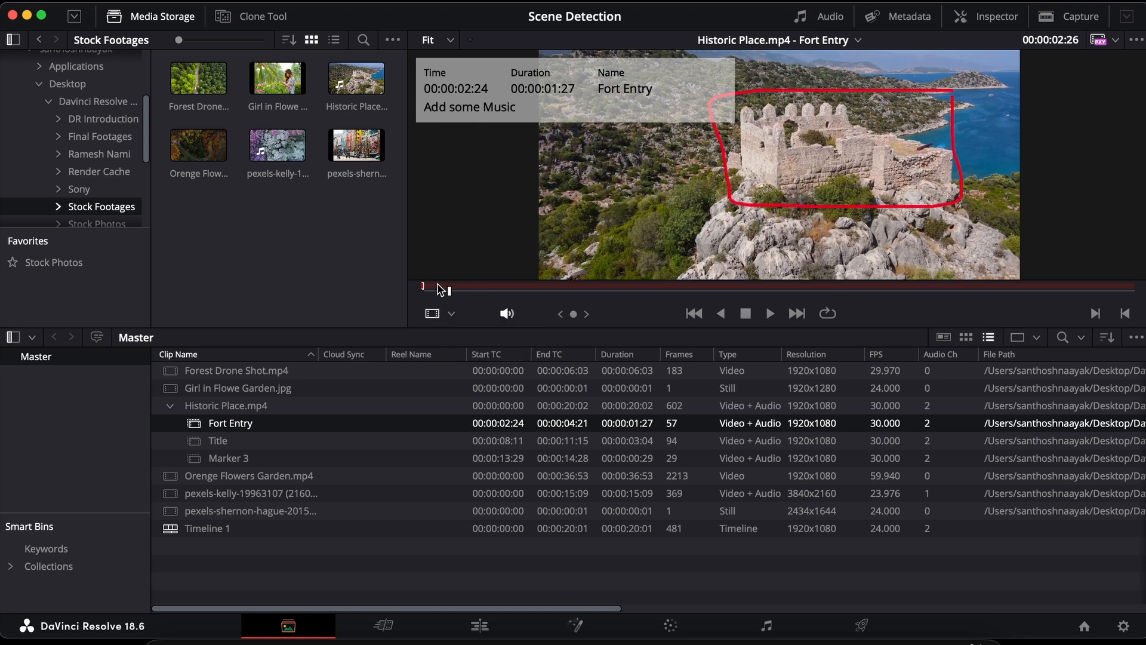
pyautogui.press('BackSpace')
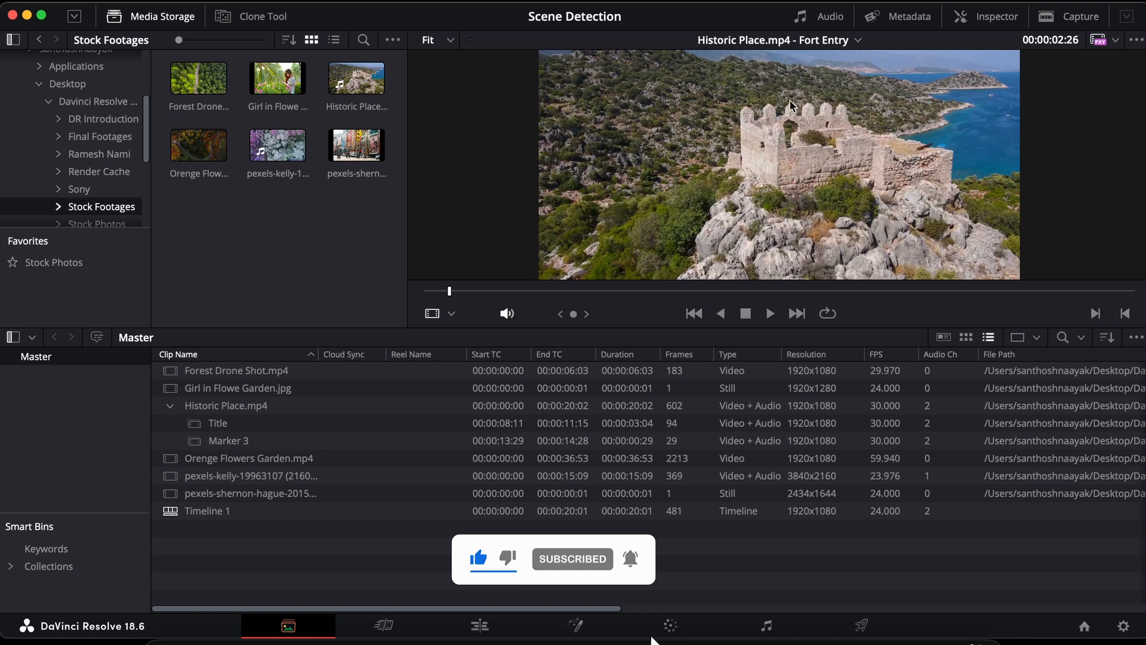
pyautogui.click(452, 314)
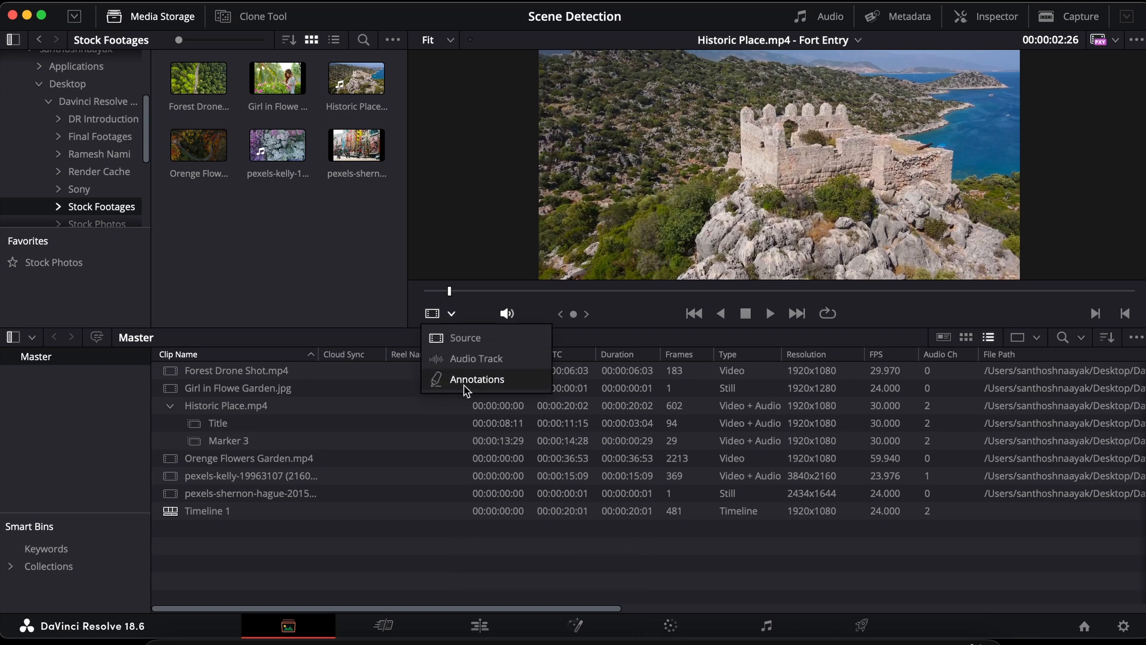
pyautogui.click(539, 577)
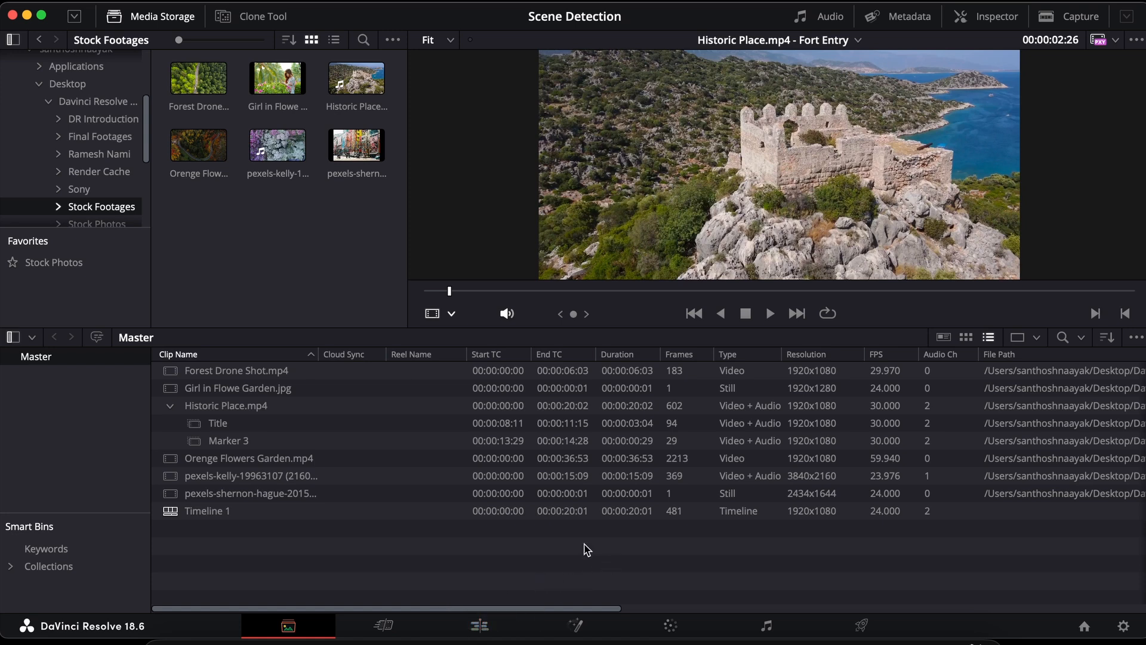
# - Switch back to the Edit page and delete the Title marker from the Historic Place.mp4 timeline clip
pyautogui.click(499, 623)
pyautogui.click(617, 469)
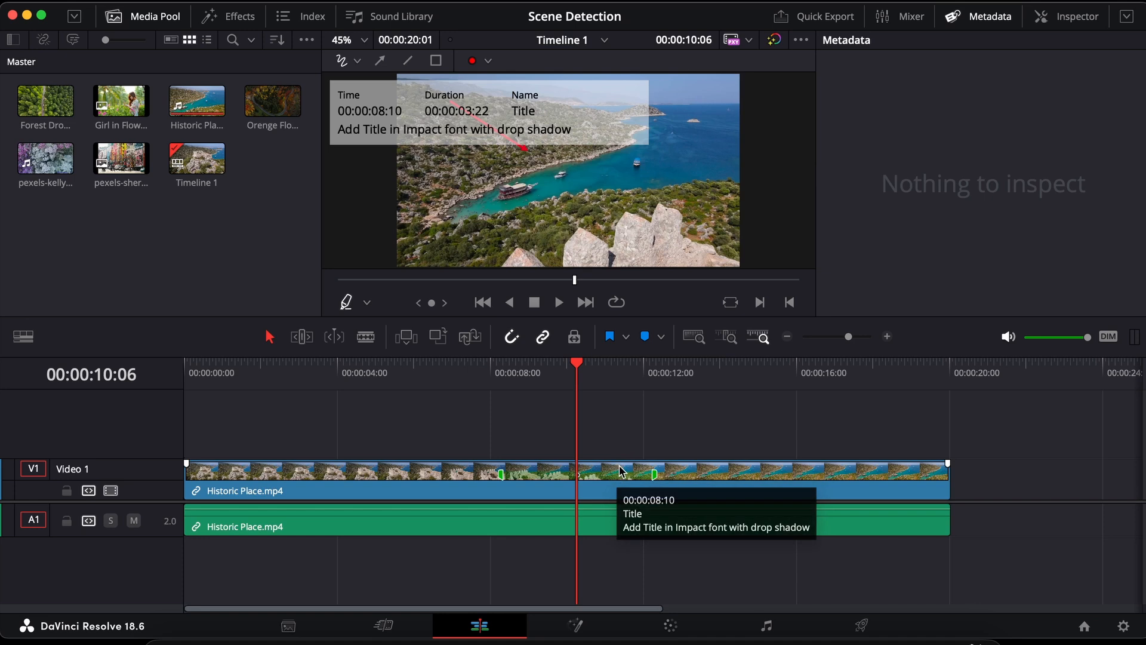
pyautogui.press('BackSpace')
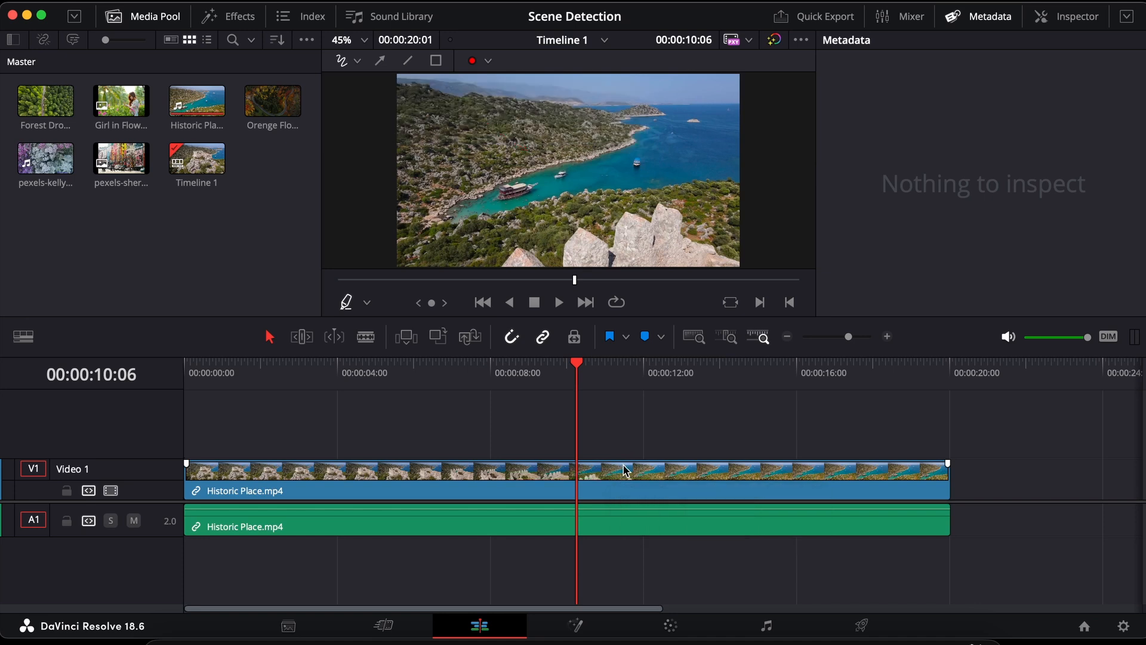
# - Move the playhead to several points along the timeline to check the viewer for remaining annotations
pyautogui.click(751, 373)
pyautogui.click(648, 375)
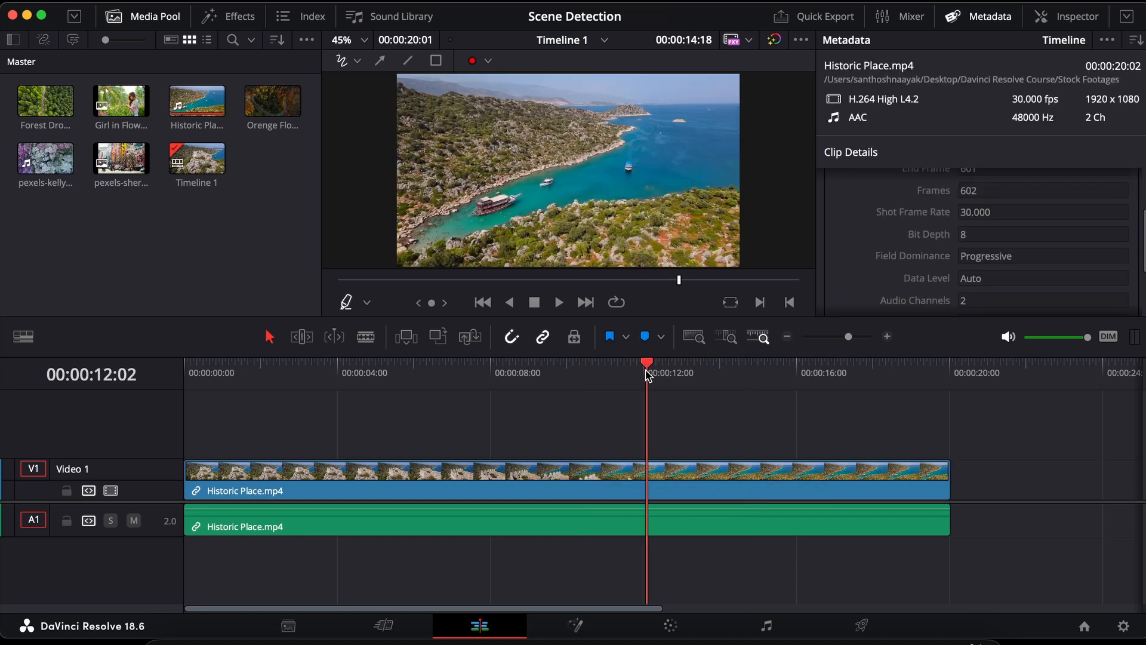
pyautogui.click(514, 375)
pyautogui.click(382, 384)
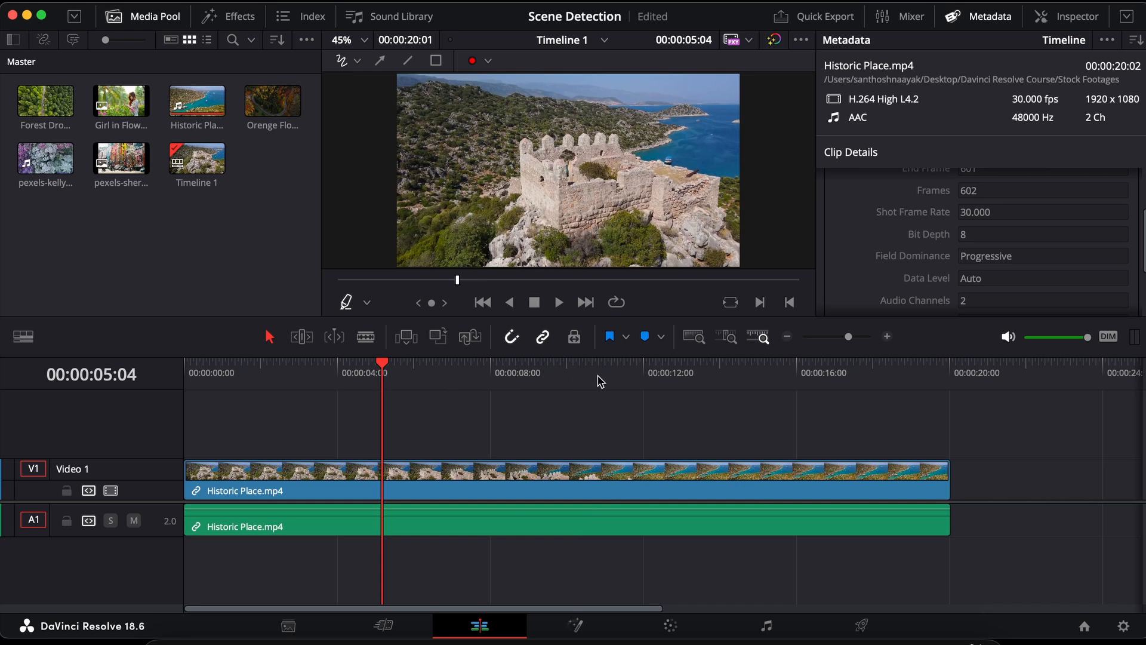
pyautogui.click(600, 382)
pyautogui.click(788, 388)
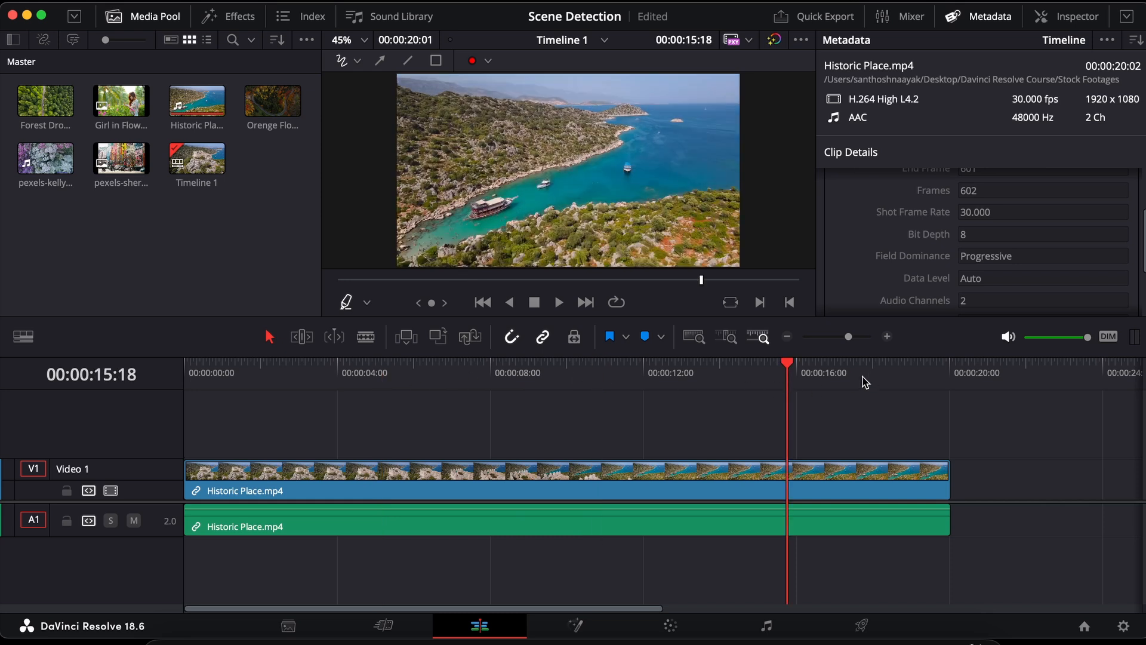
pyautogui.click(865, 382)
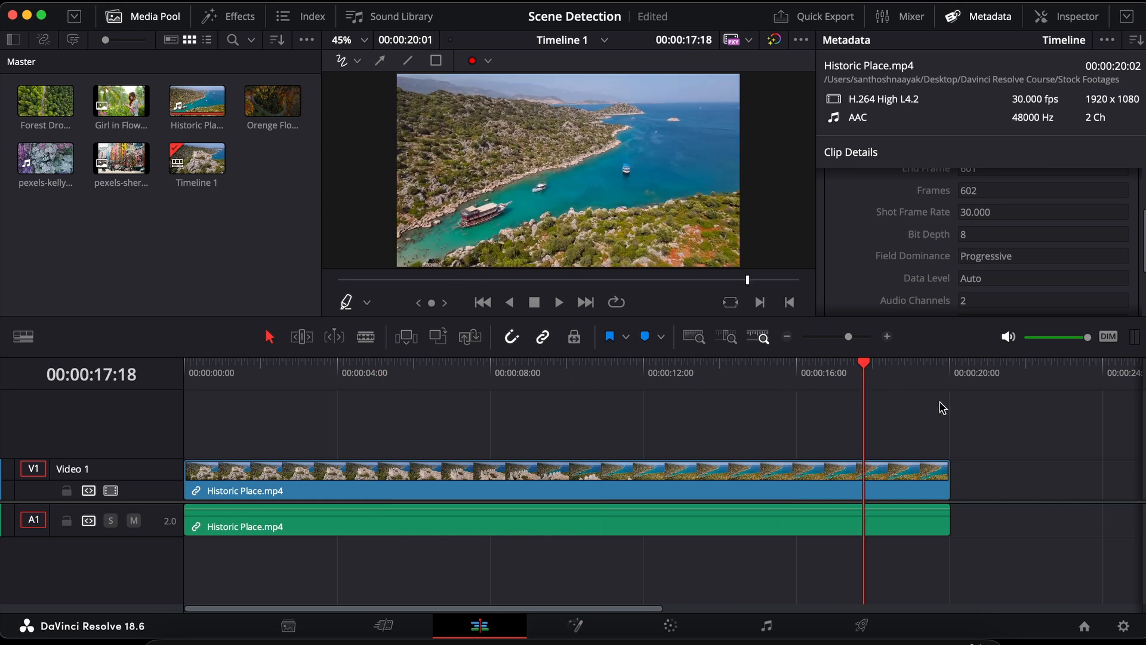